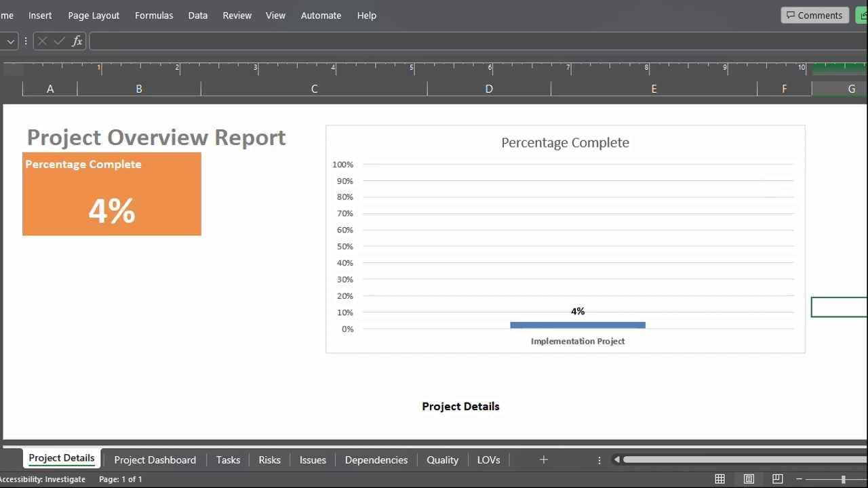
- Examine the Project Information fields on the Project Details sheet, including project name, code, client details and the available Baseline options
drag(867, 285, 867, 277)
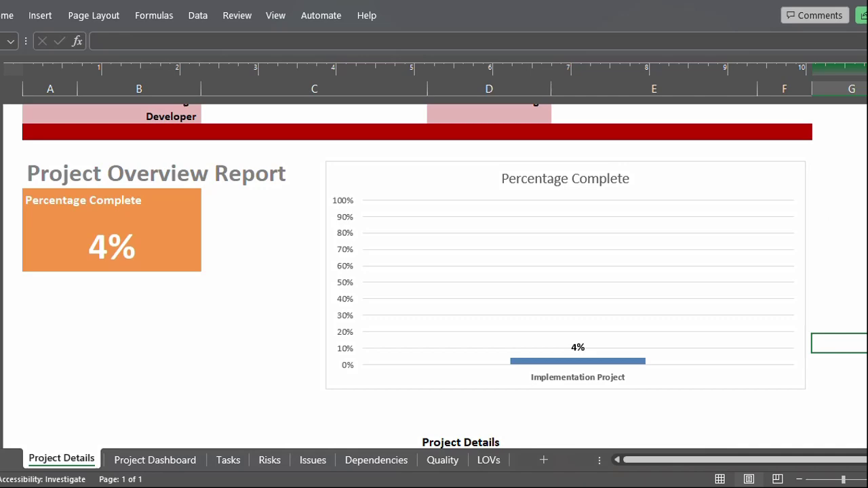
drag(867, 322, 867, 284)
click(287, 215)
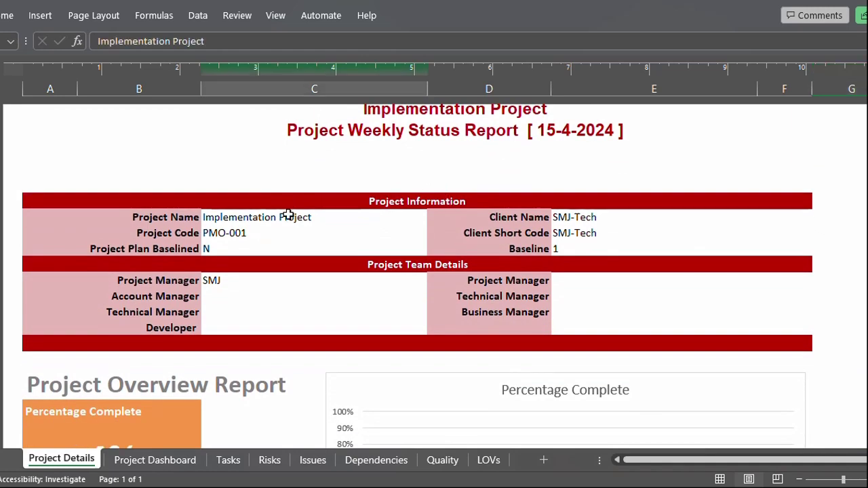
click(272, 233)
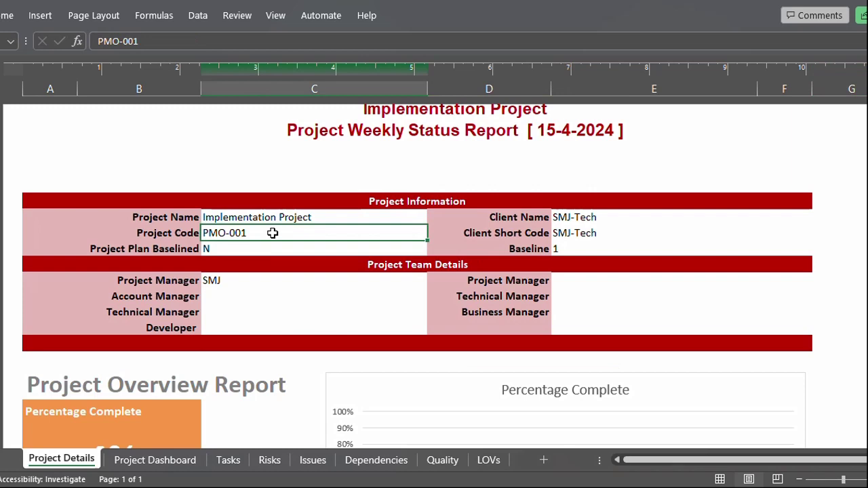
click(274, 246)
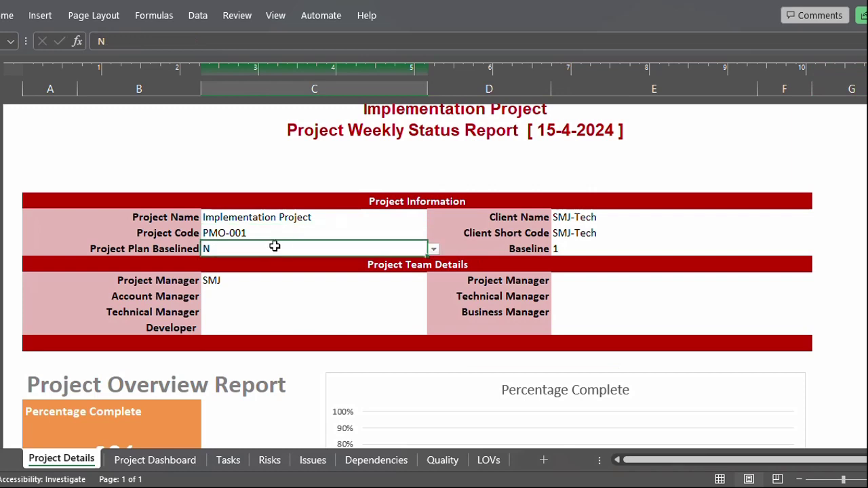
click(605, 218)
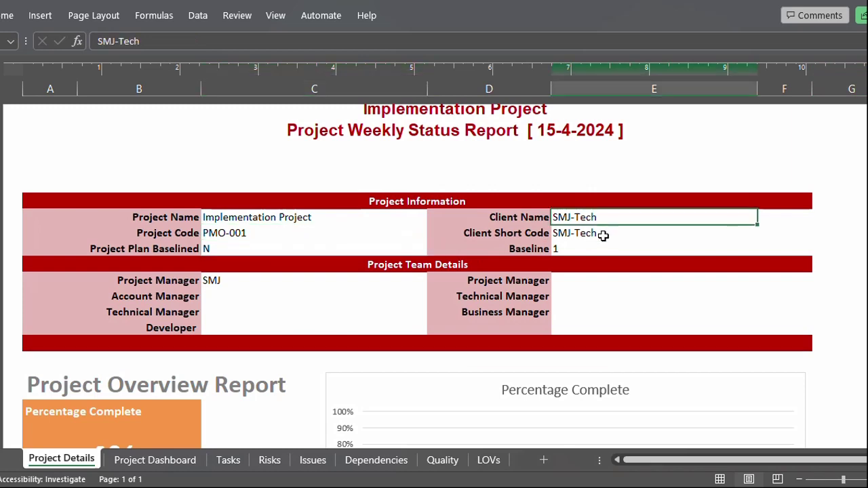
click(603, 234)
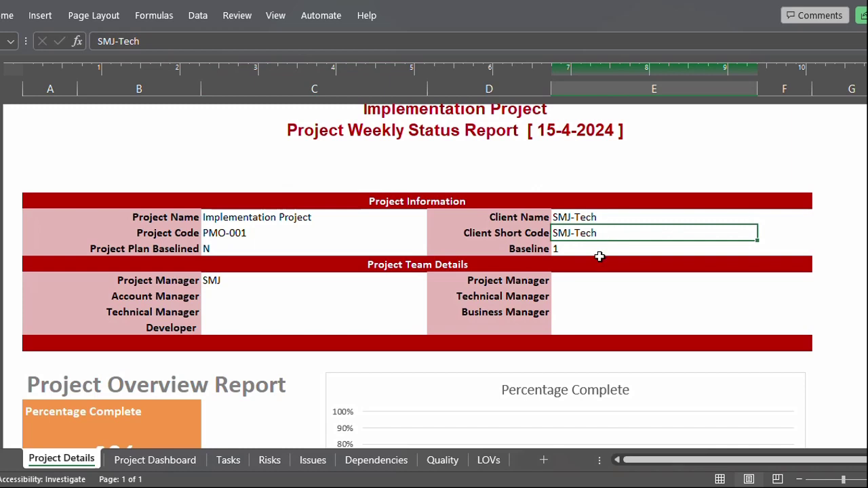
click(604, 251)
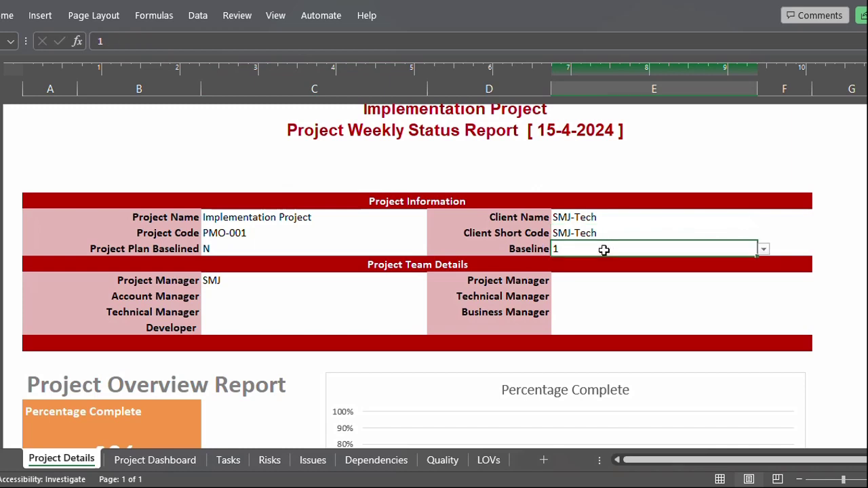
click(764, 251)
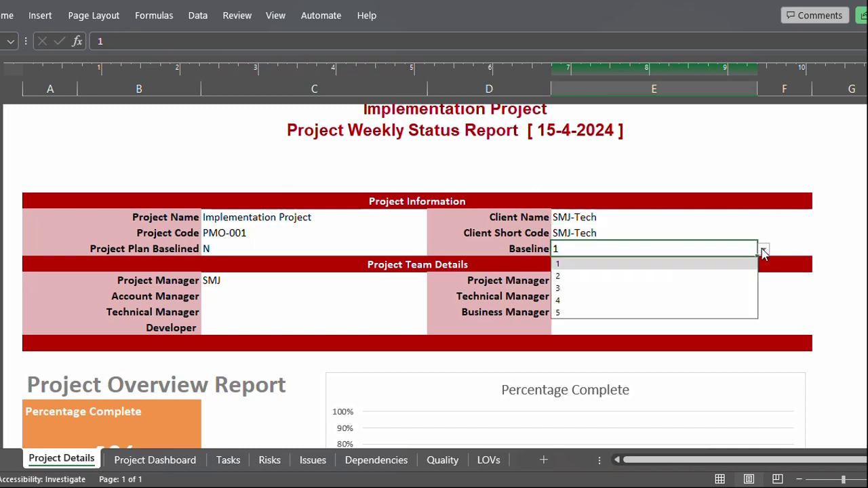
click(745, 223)
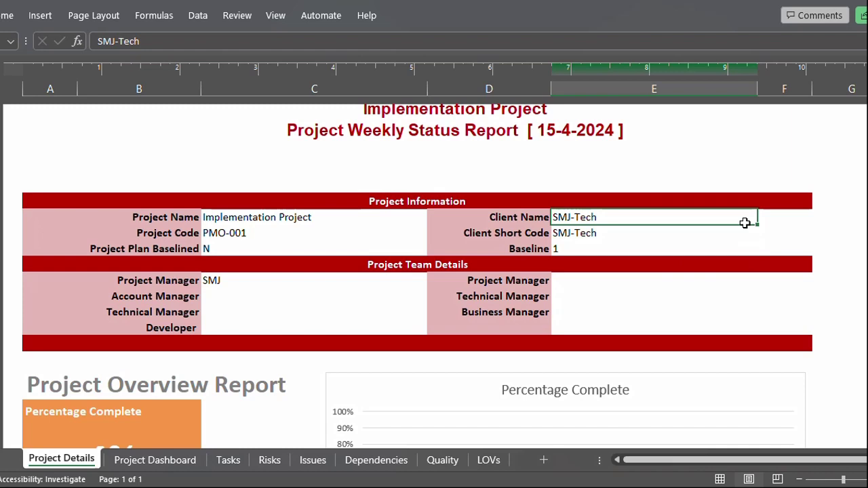
- Review the Project Team Details fields for both teams, from the project manager and developer to the business manager
click(219, 280)
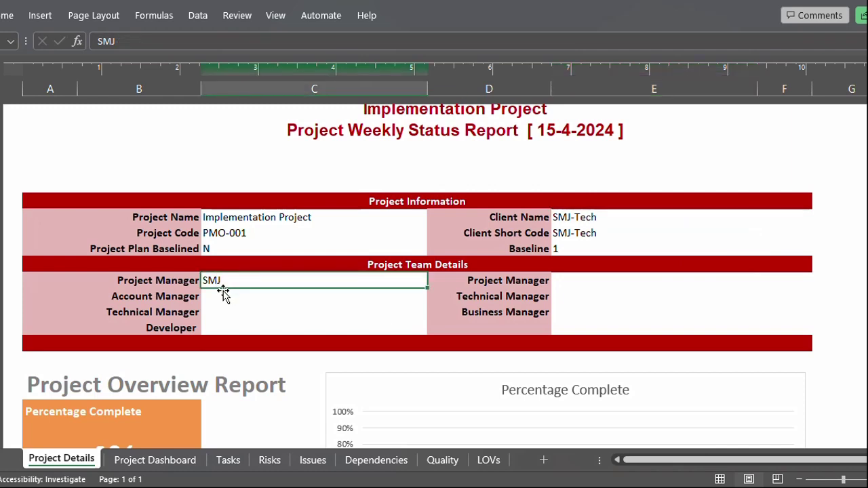
click(224, 300)
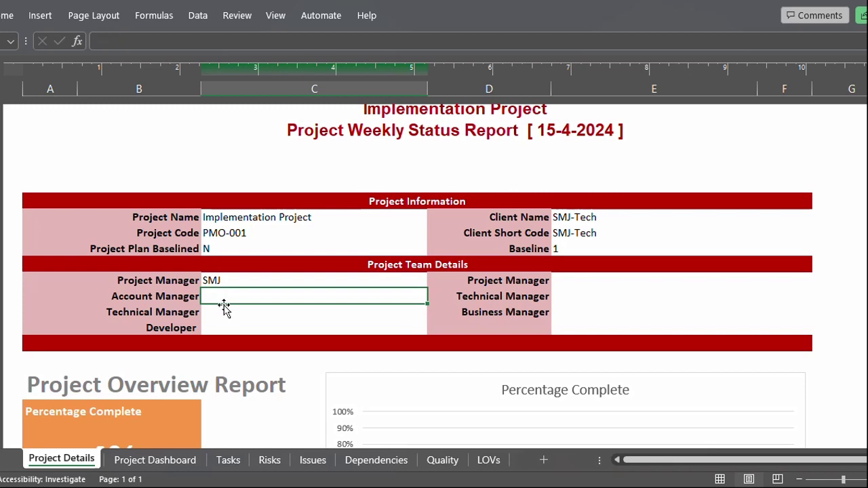
click(224, 312)
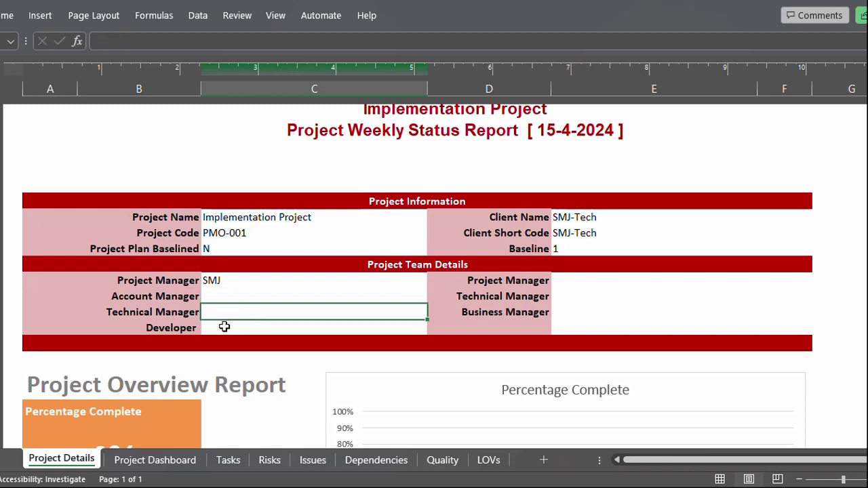
click(224, 327)
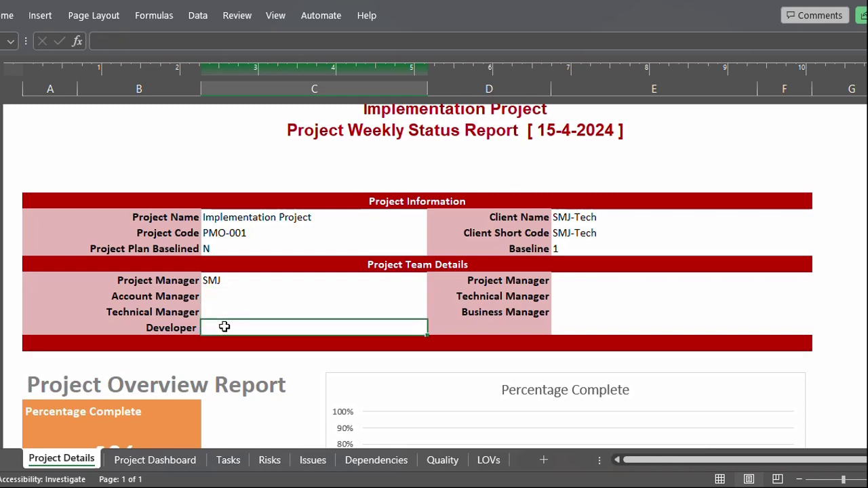
click(603, 280)
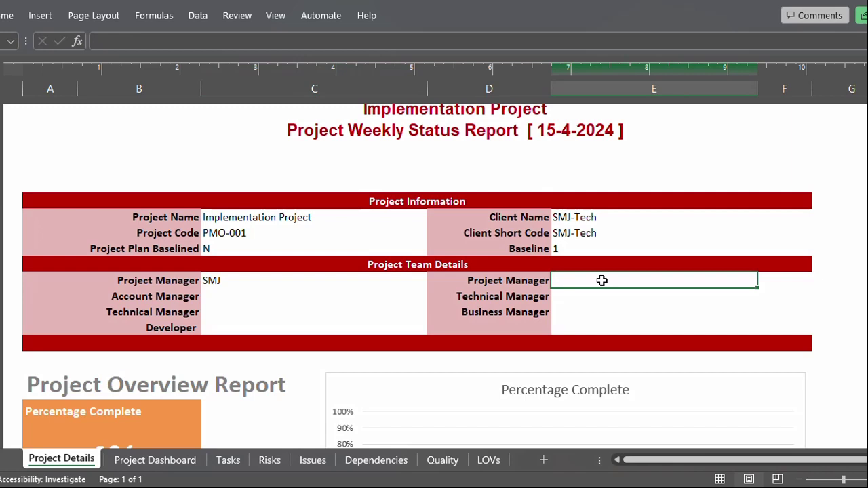
click(587, 310)
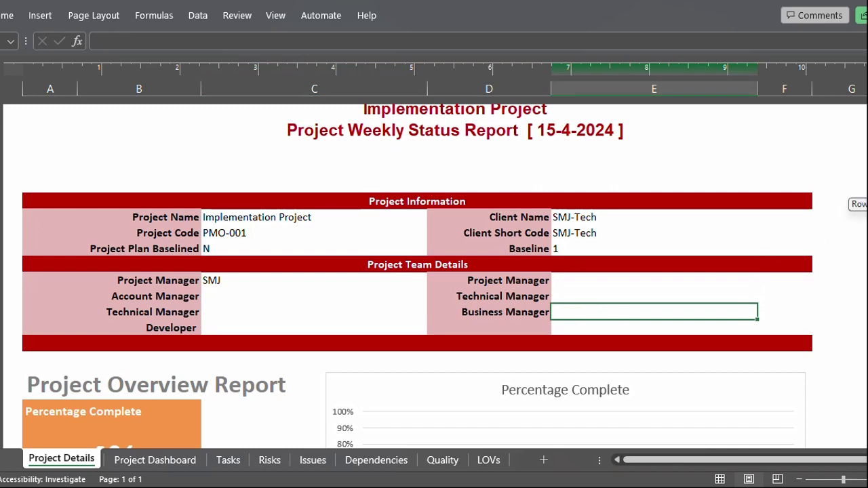
- Inspect the Percentage Complete card in the Project Overview Report and the formula behind its value
scroll(417, 276, down, 3)
scroll(464, 226, down, 2)
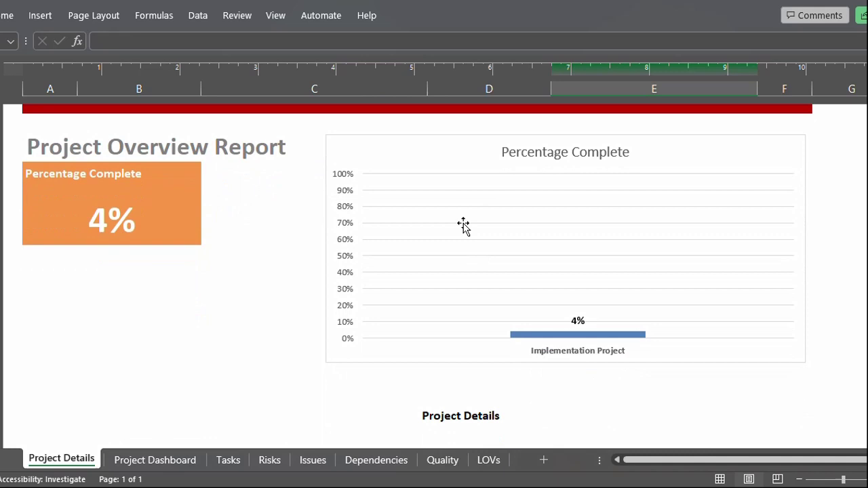
click(67, 176)
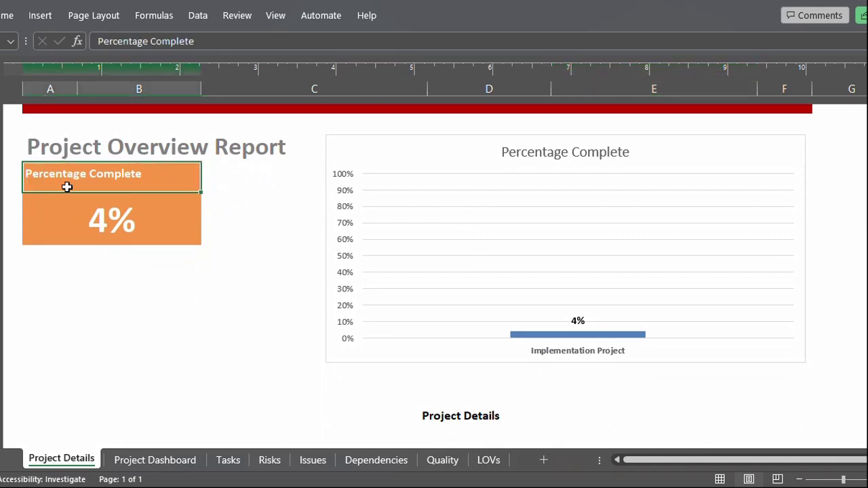
click(73, 214)
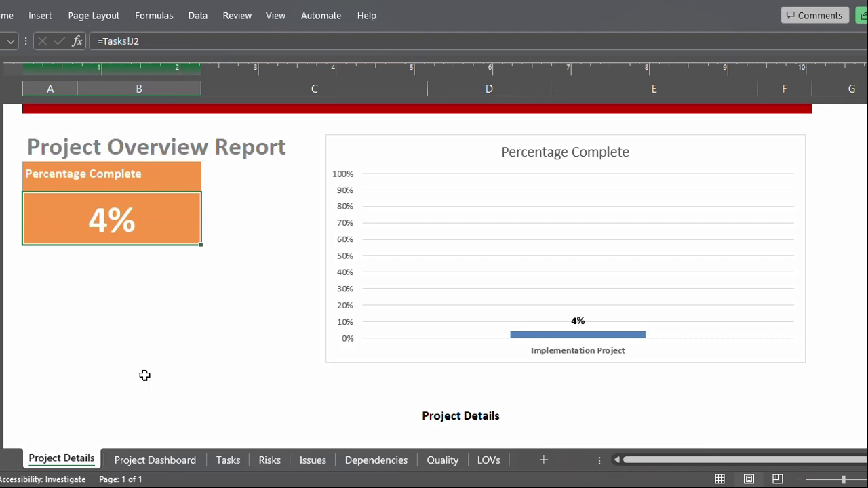
- Open the Project Dashboard sheet and review its report title and the project name, project manager and date fields
click(152, 459)
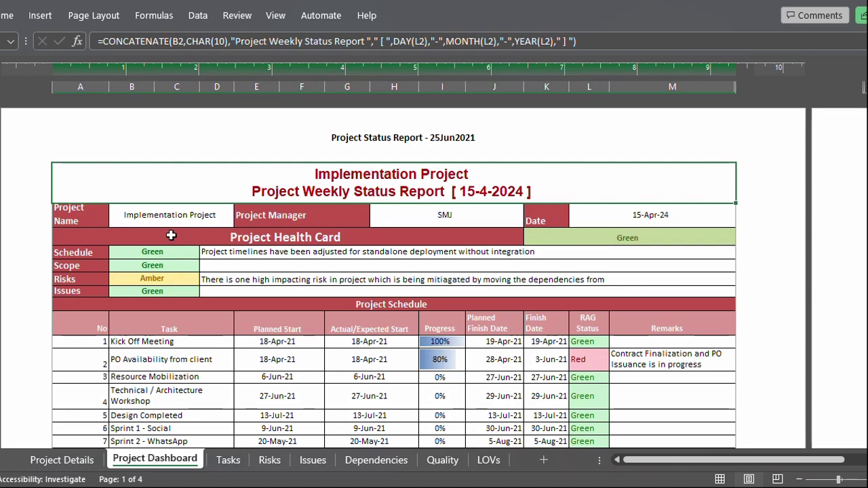
click(95, 219)
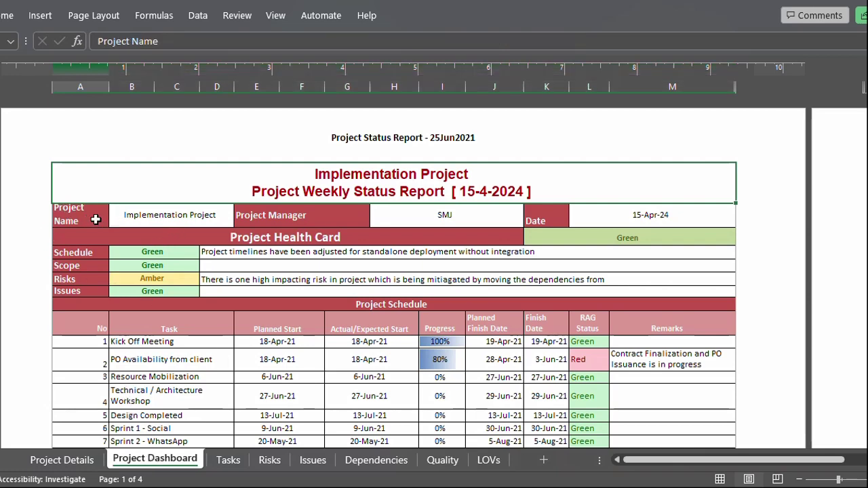
key(Right)
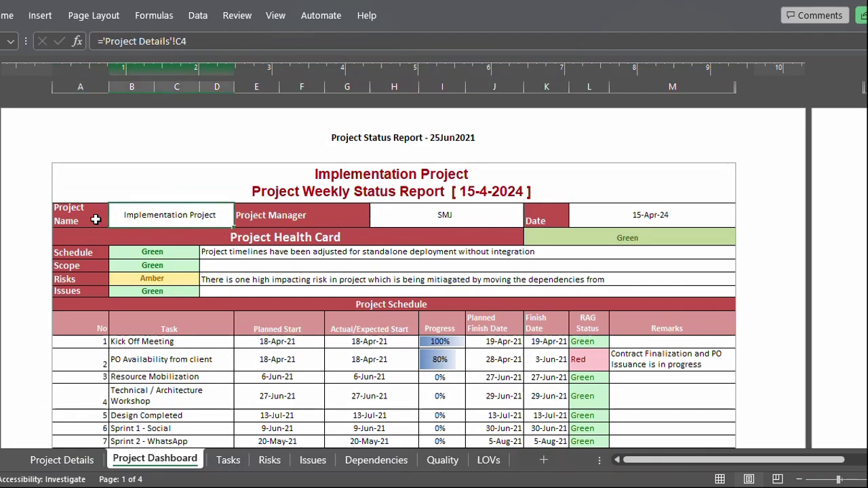
key(Right)
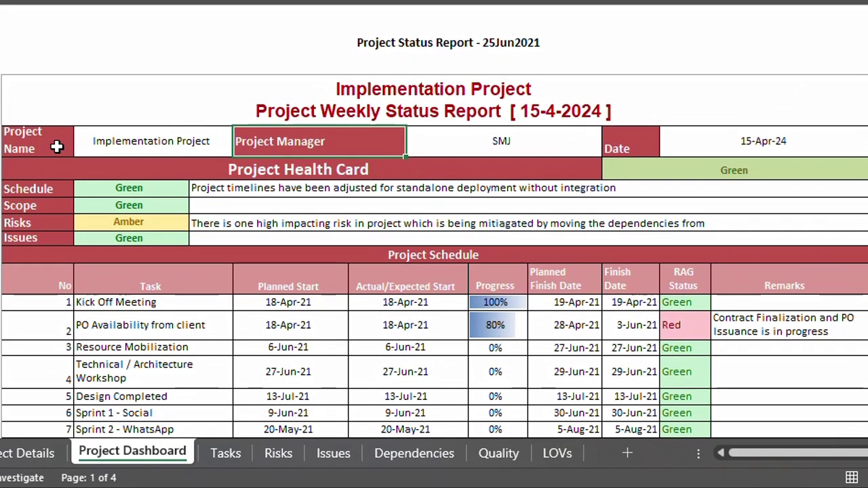
key(Right)
key(Right)
key(Right)
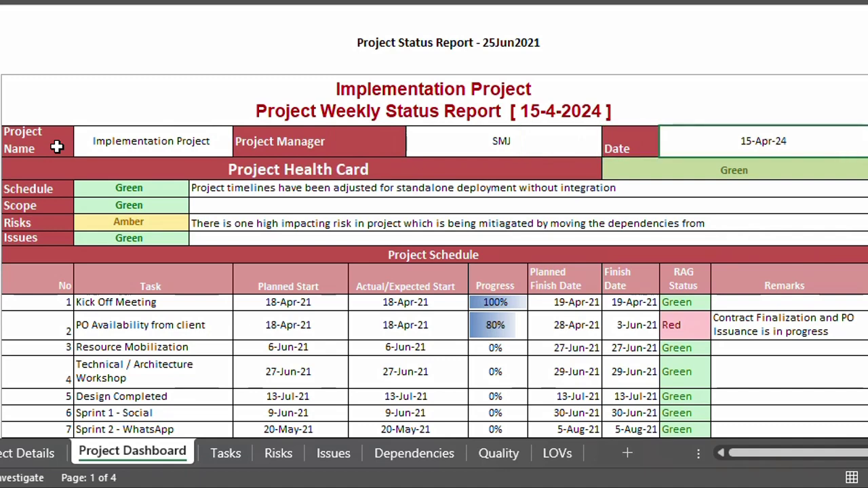
key(Down)
key(Left)
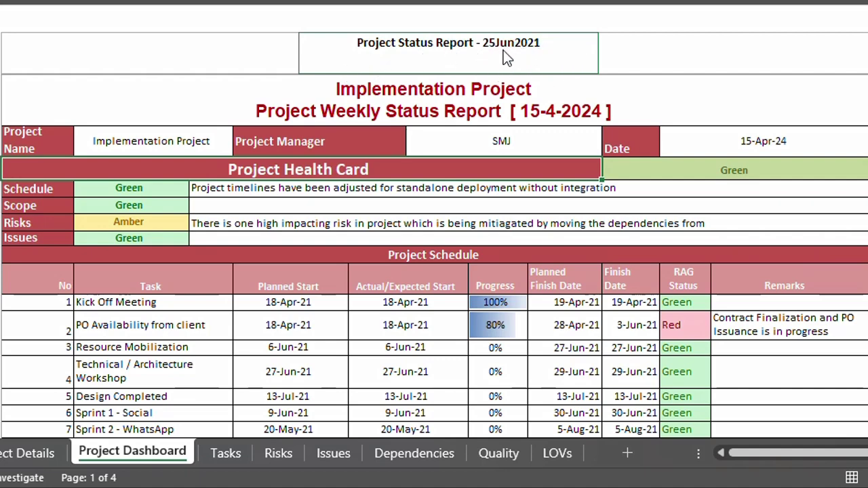
click(430, 99)
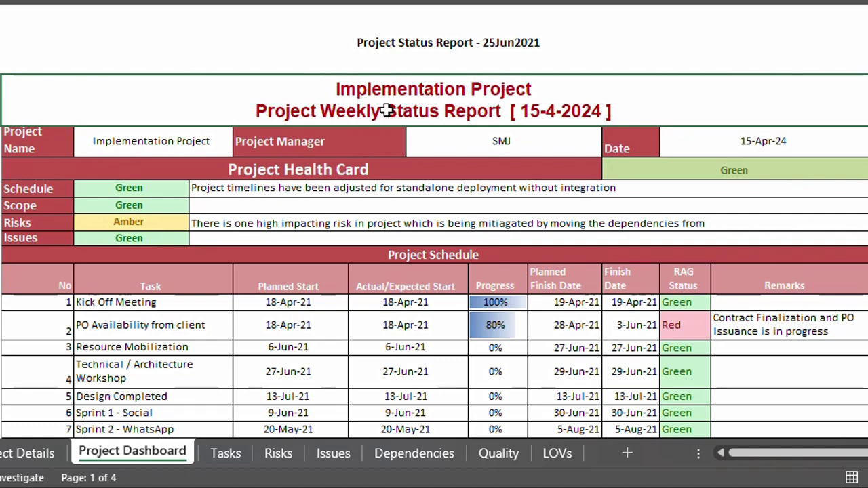
- Examine the Project Health Card's overall status and its Schedule, Scope, Risks and Issues categories
click(108, 187)
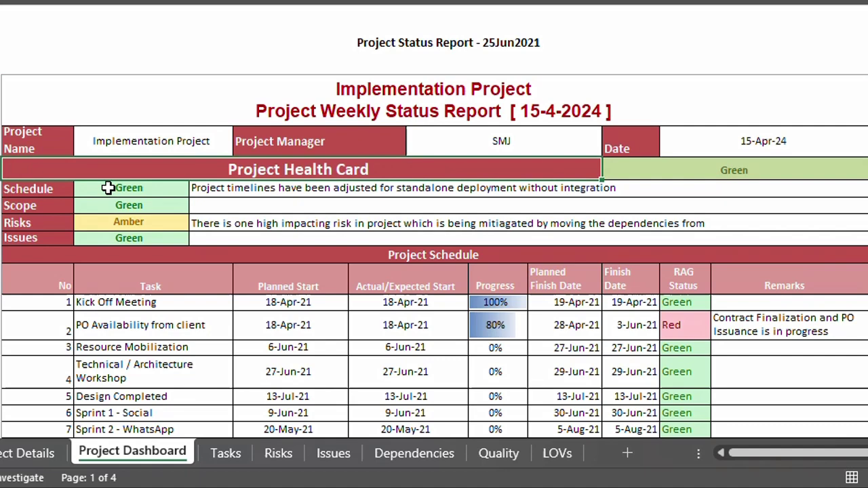
key(Right)
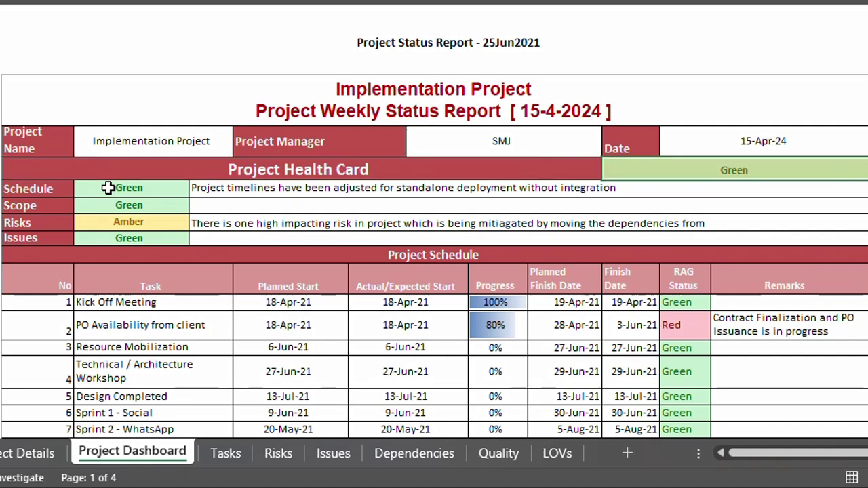
key(Left)
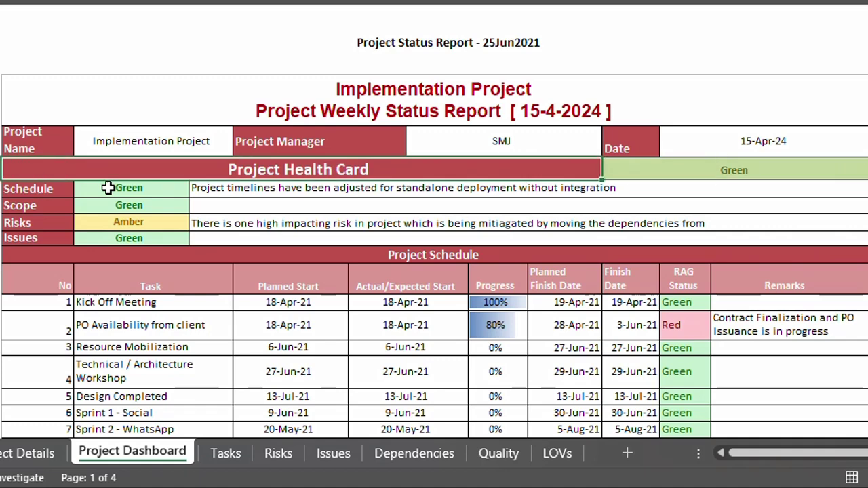
click(109, 188)
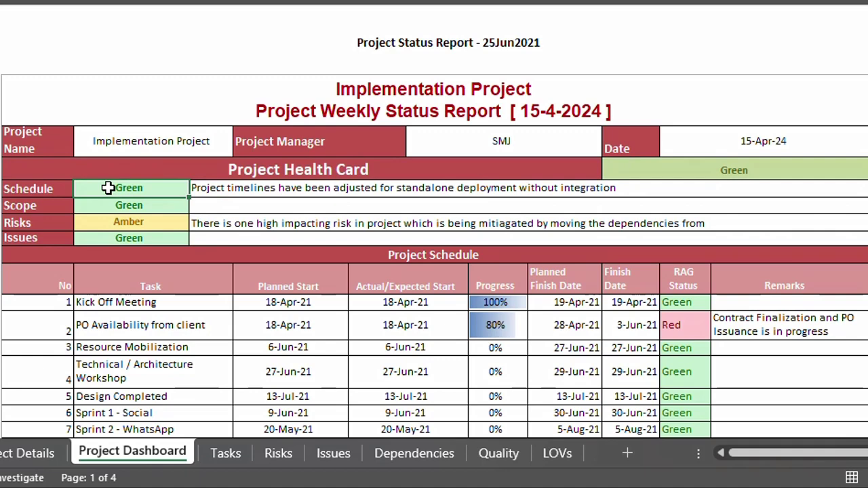
key(Left)
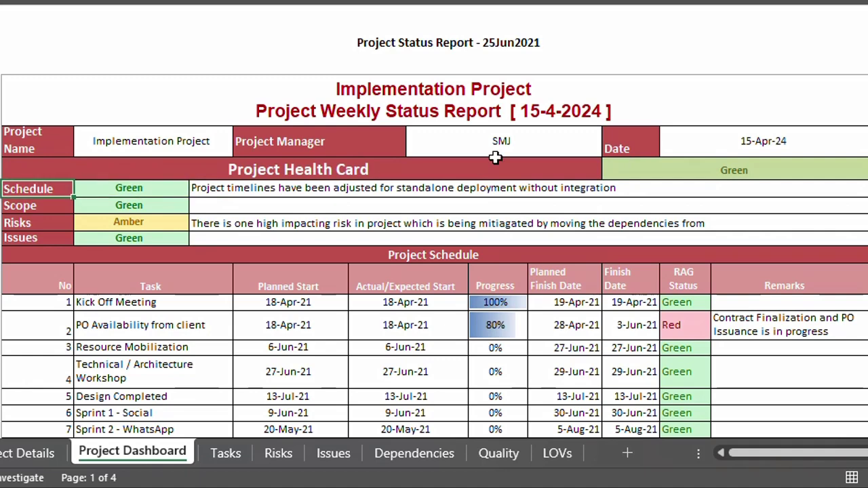
key(shift+Down)
key(shift+Down)
key(shift+Down)
- Review the Schedule row's status and remark in the Project Health Card, followed by the Scope row's status
key(Right)
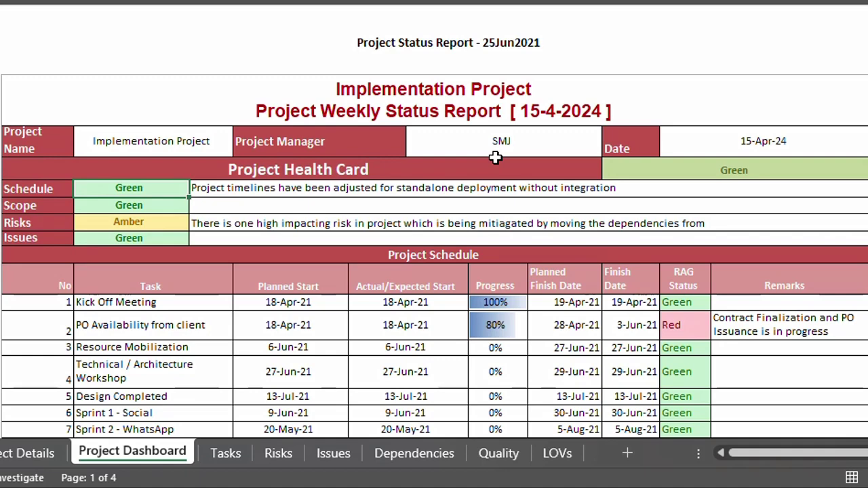
key(Right)
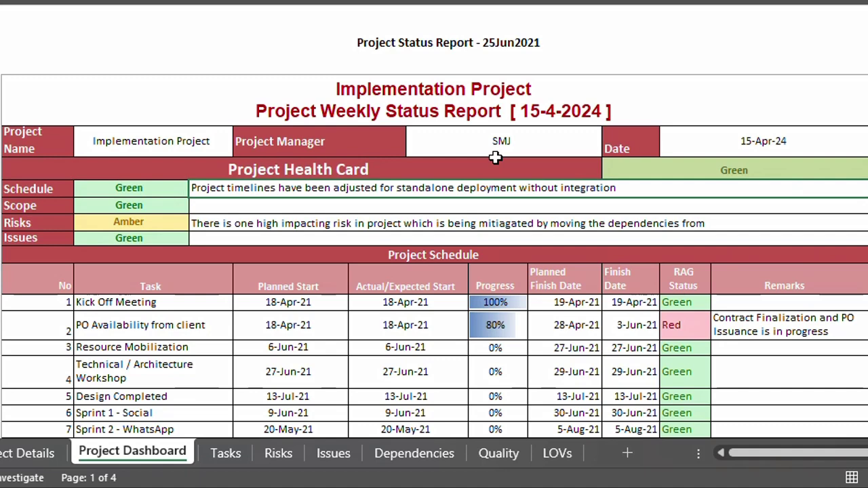
key(Down)
key(Left)
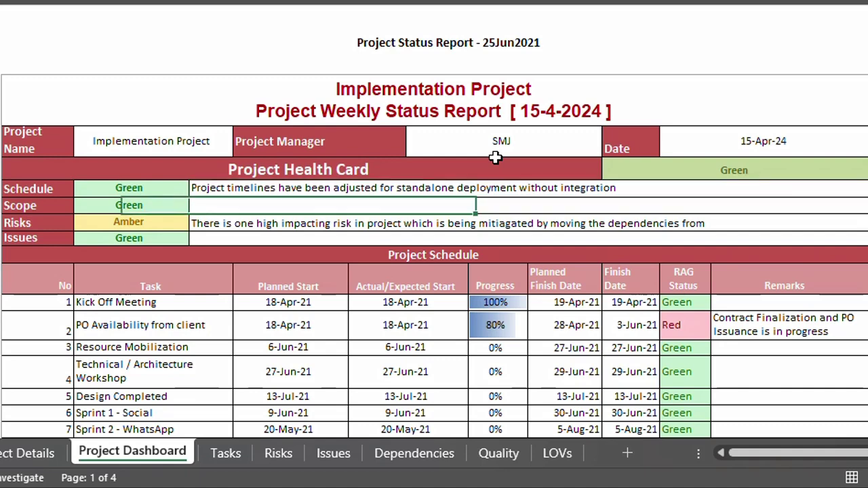
key(Left)
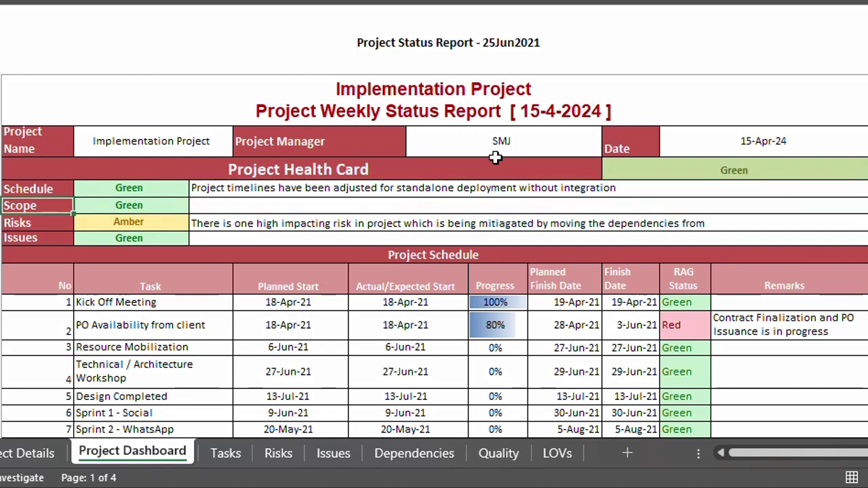
key(Right)
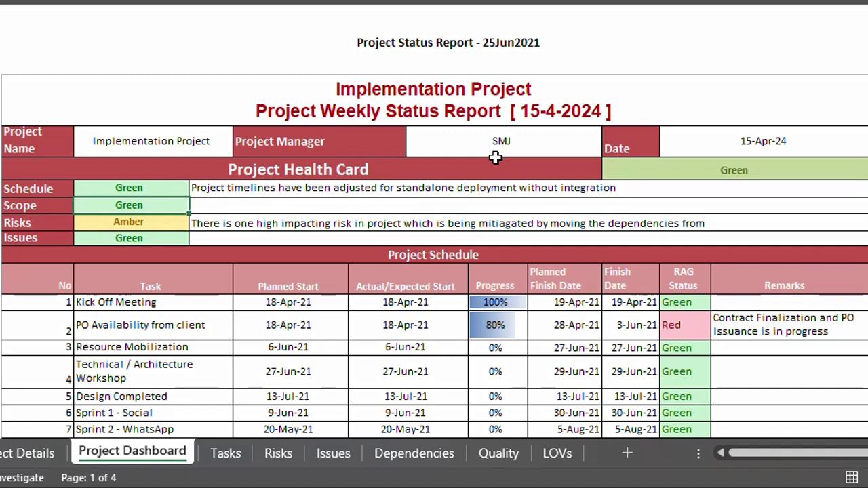
- Examine the Risks row of the Project Health Card, covering its status and its remark
key(Down)
key(Left)
key(Right)
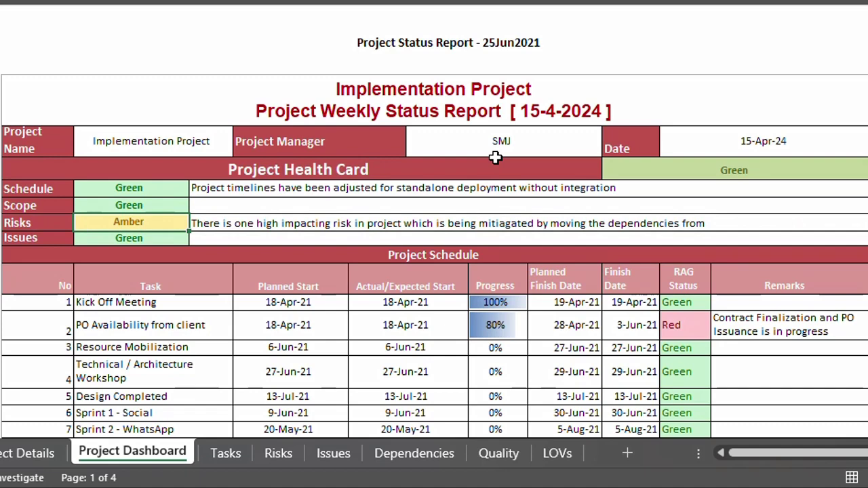
key(Right)
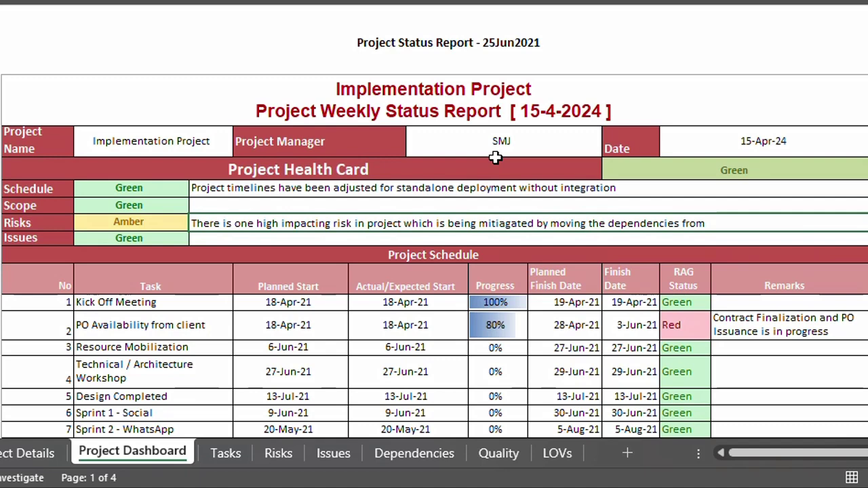
- Go through the remark cells beside the Schedule, Scope and Risks statuses in the Project Health Card
key(Up)
key(Up)
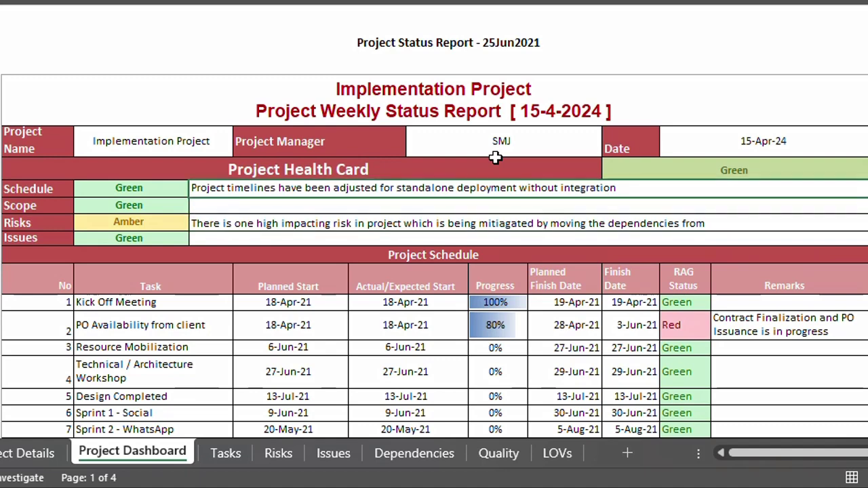
key(shift+Down)
key(shift+Down)
key(shift+Down)
key(Up)
key(Down)
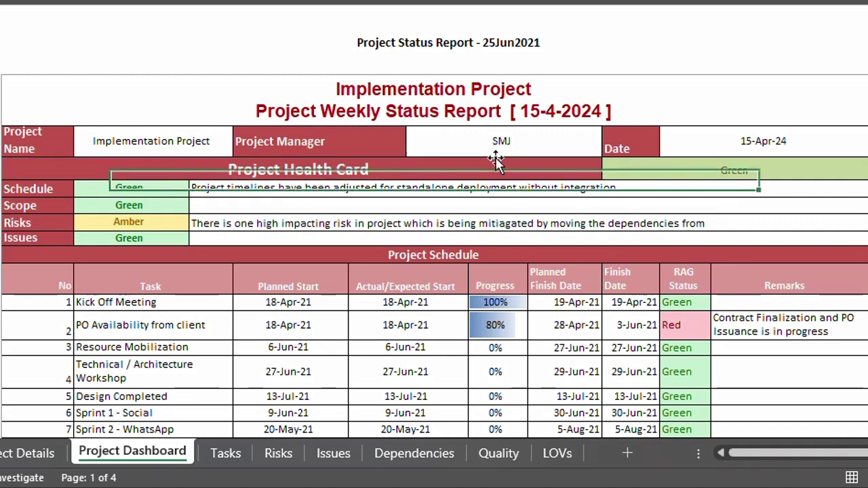
key(Down)
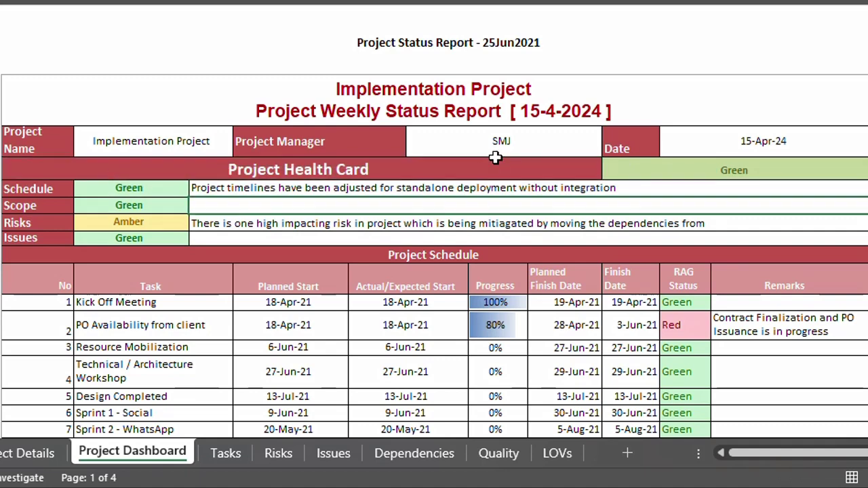
key(Down)
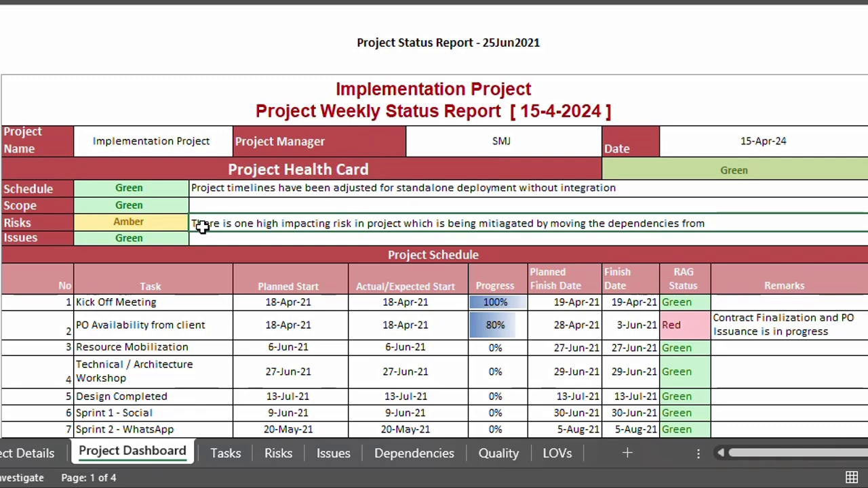
- Review the Issues row's label, status and remark cell, and recheck the remark cells from Schedule to Issues
click(52, 243)
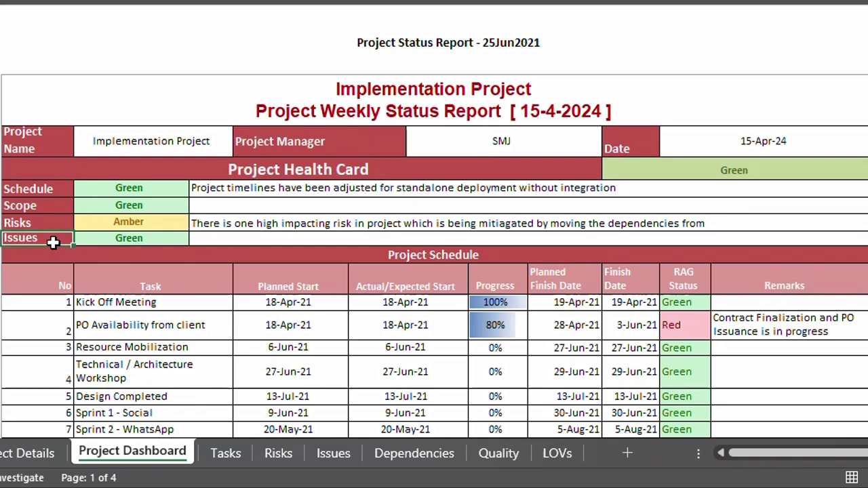
click(158, 237)
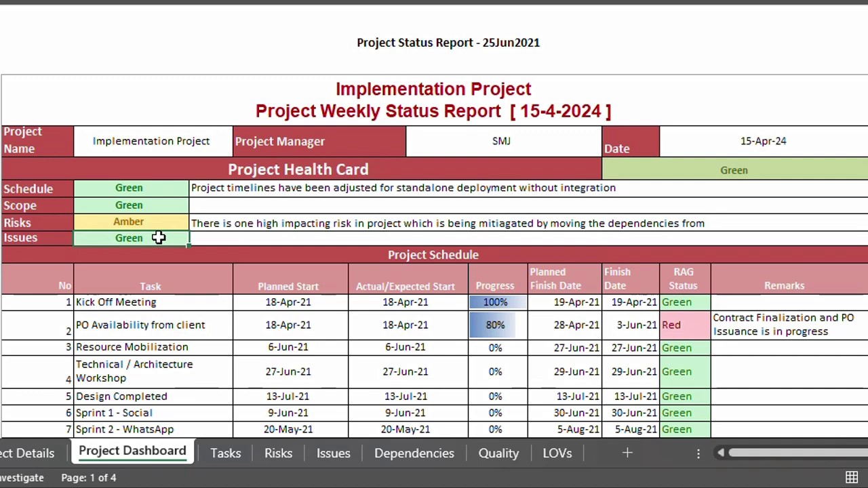
click(257, 239)
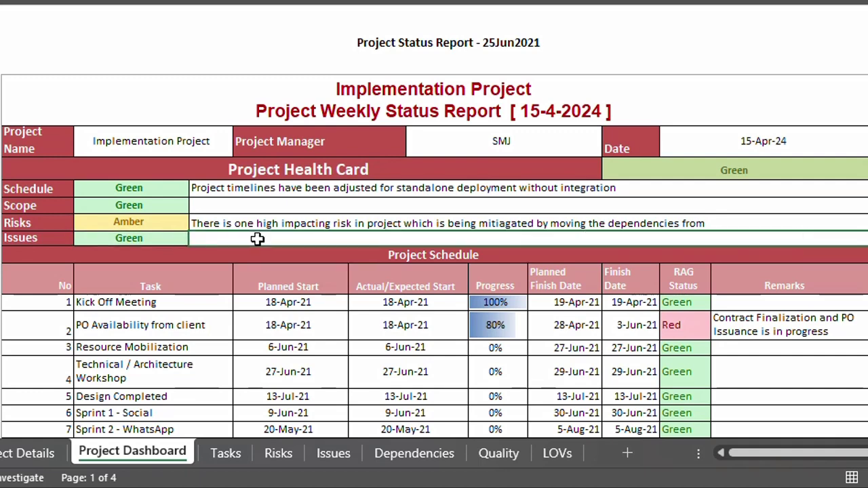
key(Up)
key(Up)
key(Up)
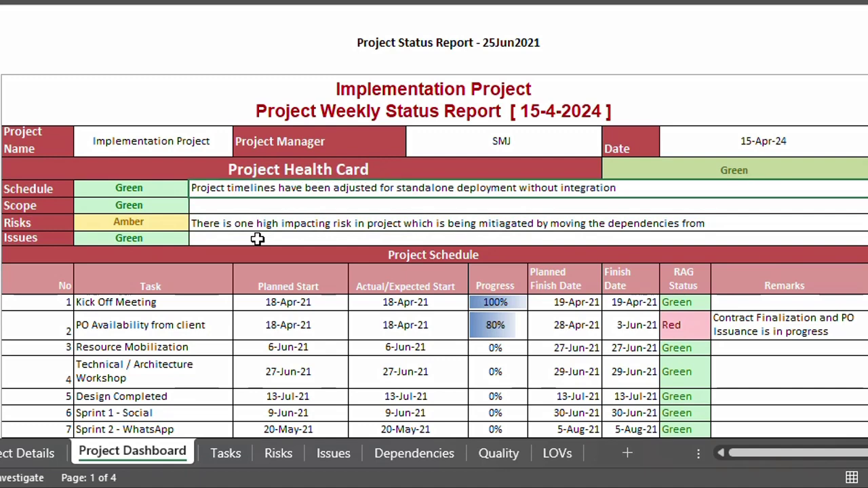
key(Down)
key(Down)
key(Down)
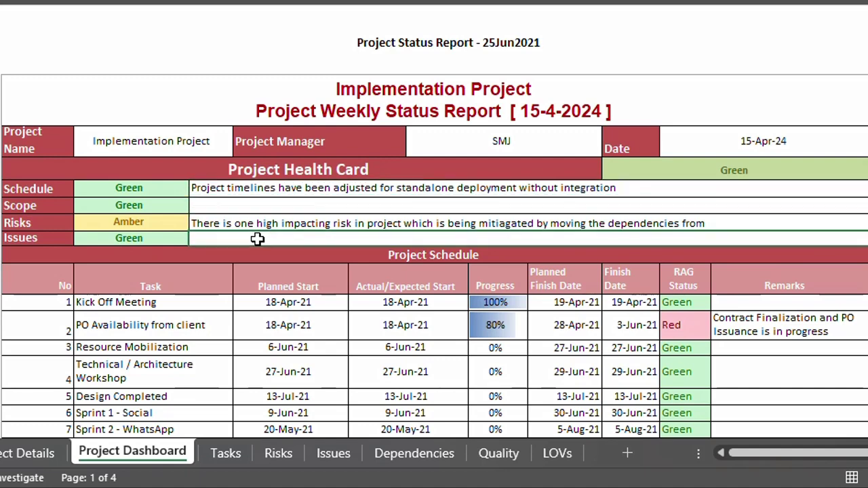
- Look over the Project Schedule task rows down to Sprint 4 – Video Enablement and return to the Kick Off Meeting task
key(Down)
key(Down)
key(Down)
key(Down)
key(Down)
key(Down)
key(Down)
key(Down)
key(Down)
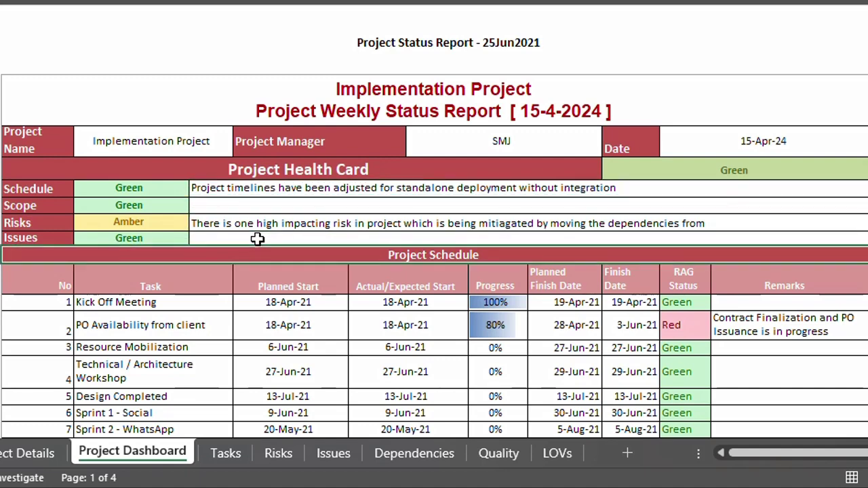
key(Down)
key(Down)
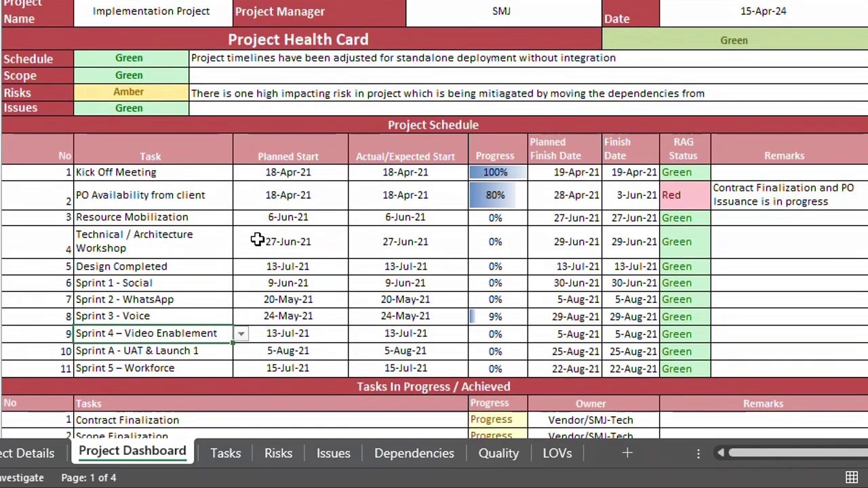
key(Up)
key(Up)
key(Up)
key(Up)
key(Up)
key(Up)
key(Up)
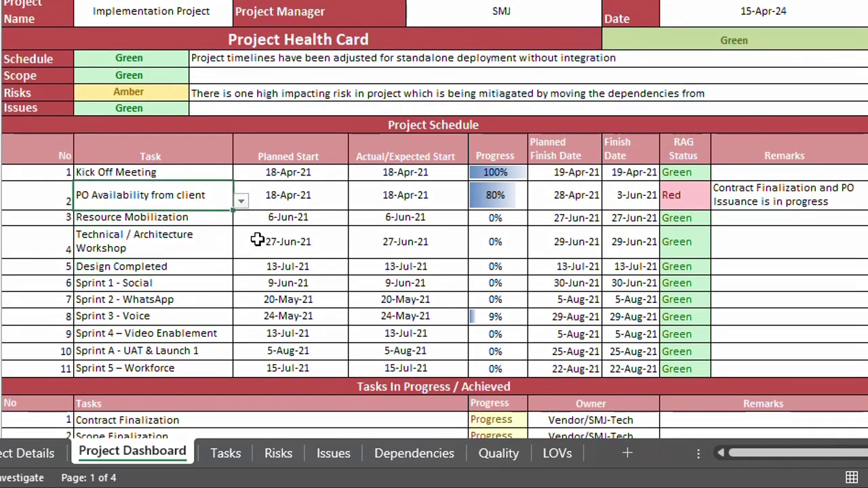
key(Up)
key(Left)
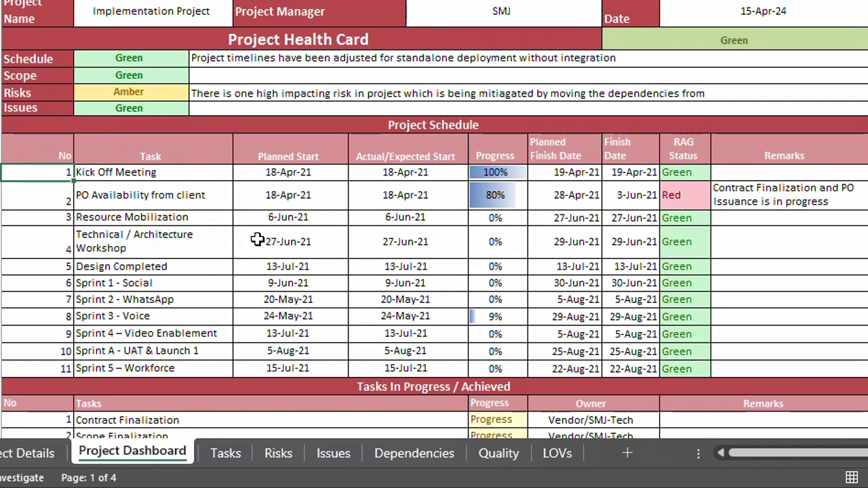
key(Right)
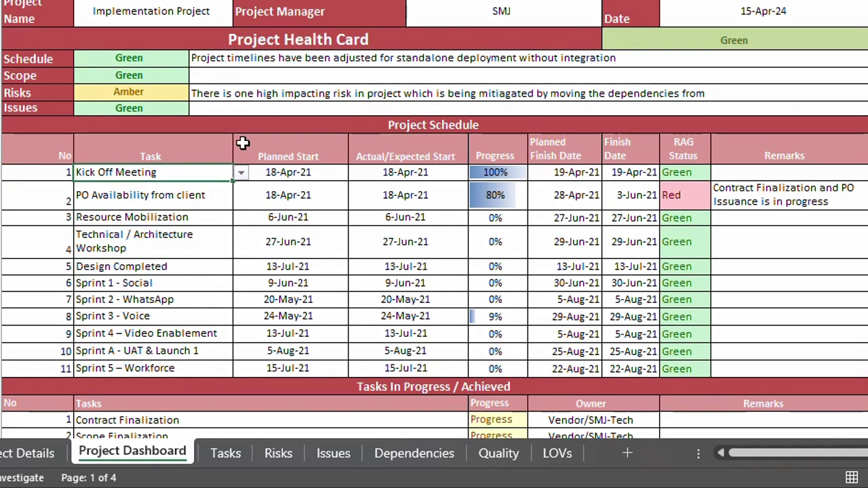
- View the selectable tasks for the first Project Schedule row, keep Kick Off Meeting, and select its Planned Start cell
click(241, 173)
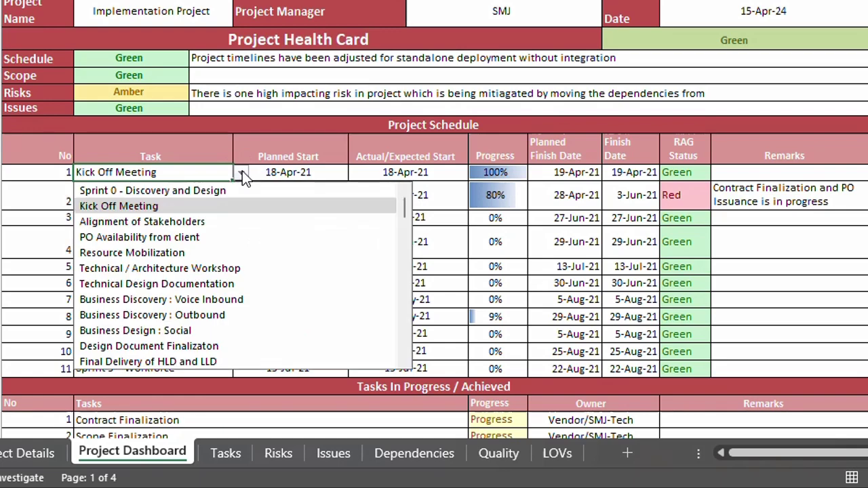
click(243, 174)
click(243, 174)
click(302, 171)
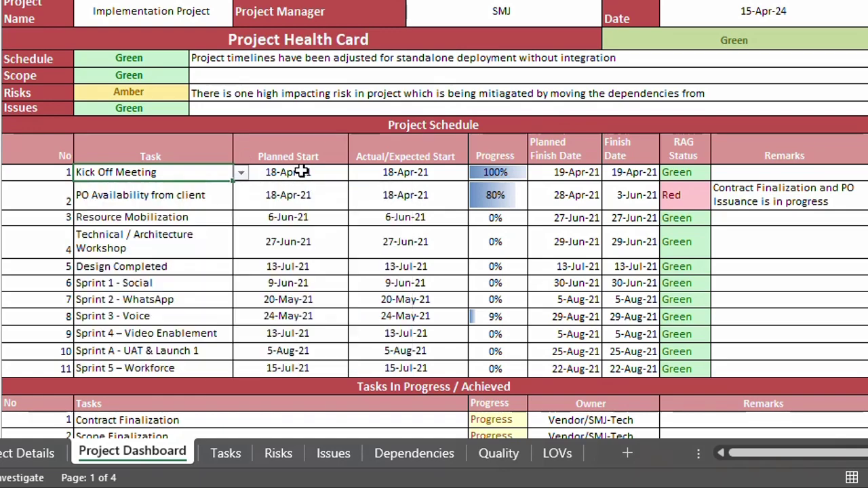
click(302, 171)
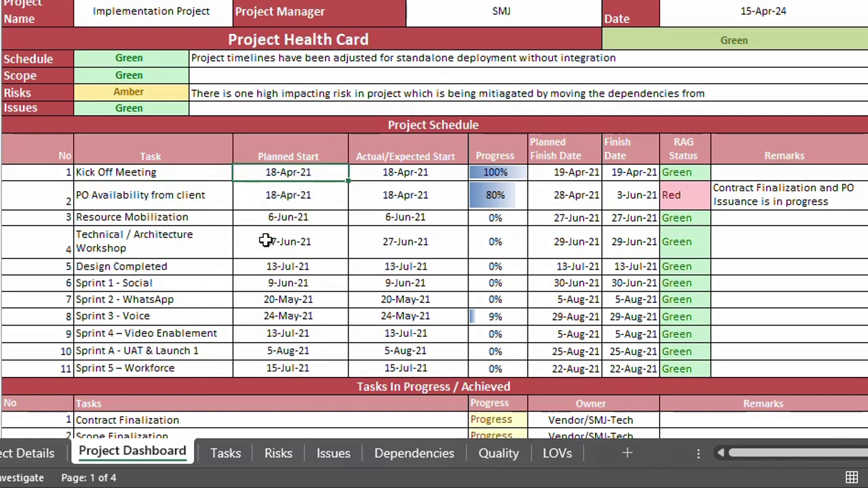
- Open the Tasks sheet and examine the source task list from its beginning, including durations and dates
click(226, 453)
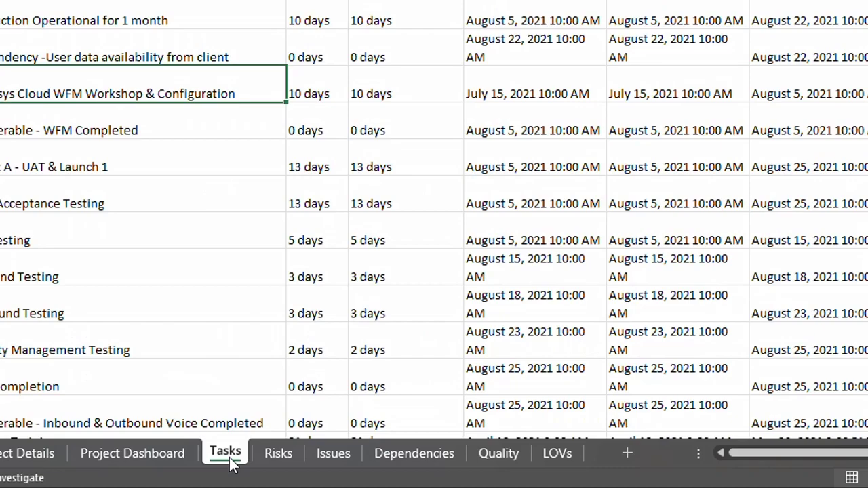
scroll(434, 224, up, 20)
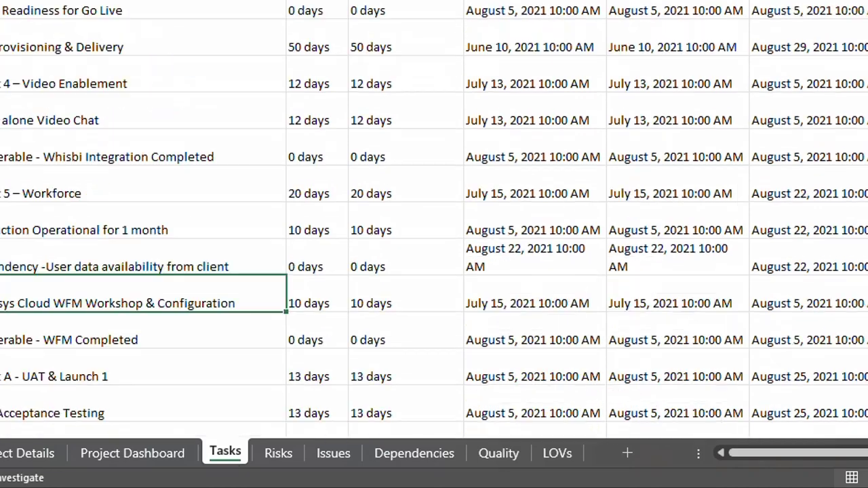
scroll(434, 224, up, 3)
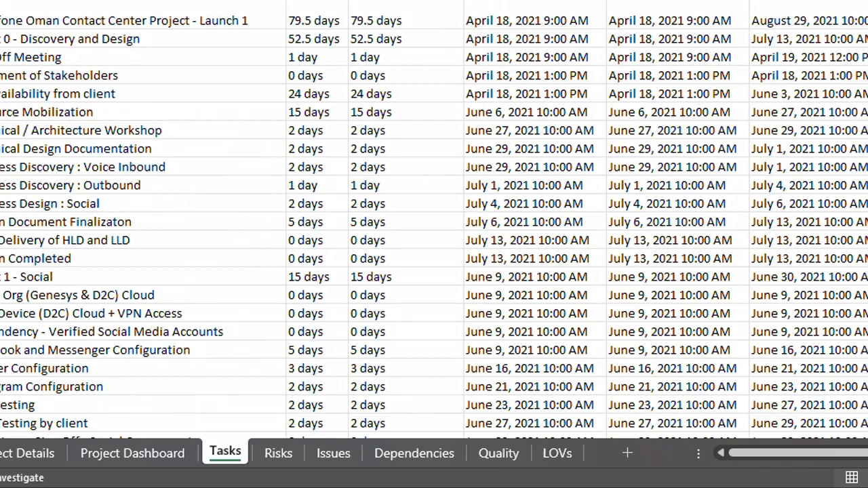
- Return to the Project Dashboard sheet and go through the scheduled tasks from Kick Off Meeting to Sprint 5 – Workforce
click(175, 454)
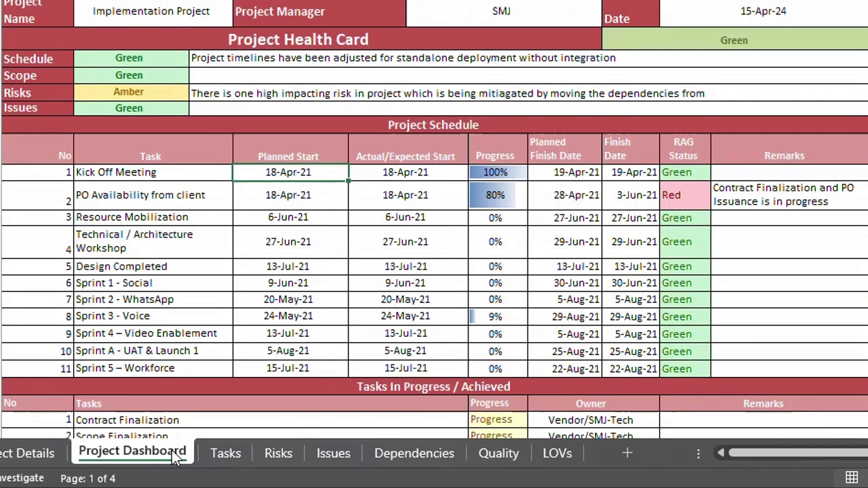
click(174, 184)
key(Up)
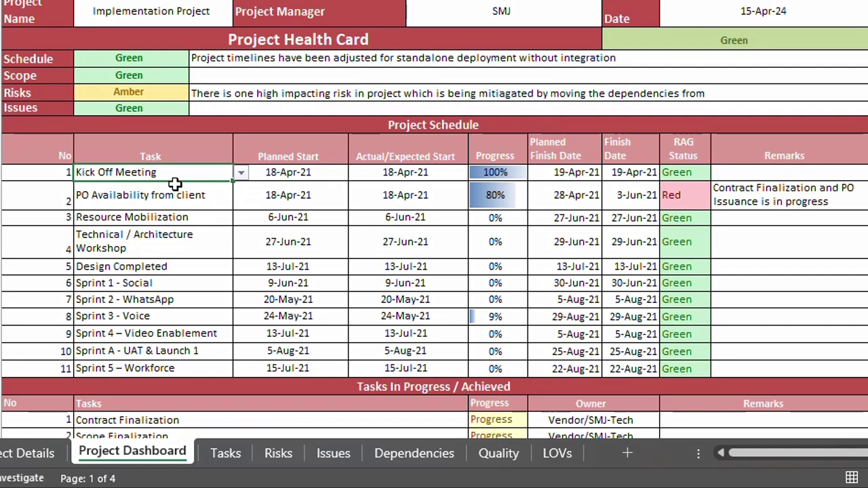
key(Down)
key(Down)
key(Down)
key(Down)
key(Down)
key(Down)
key(Down)
key(Down)
key(Down)
key(Down)
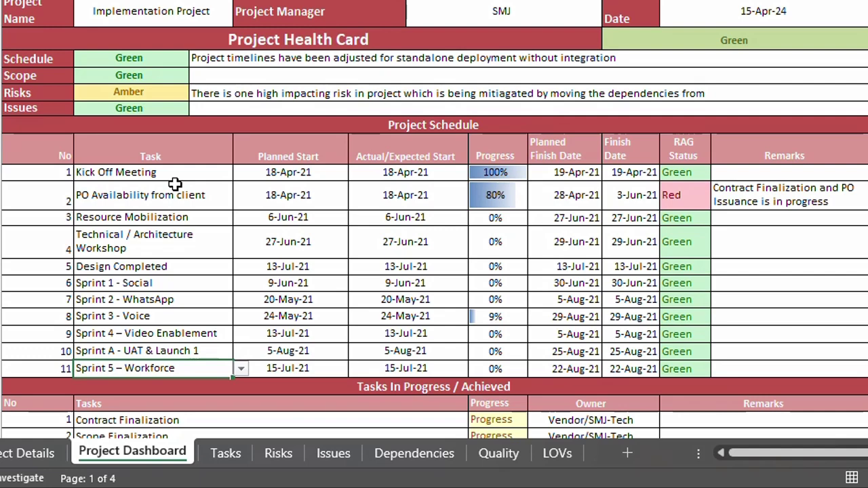
- Return to the Project Schedule header row and review its column headings from Planned Start through Remarks
key(Right)
key(Right)
key(Up)
key(Left)
key(Up)
key(Up)
key(Up)
key(Up)
key(Up)
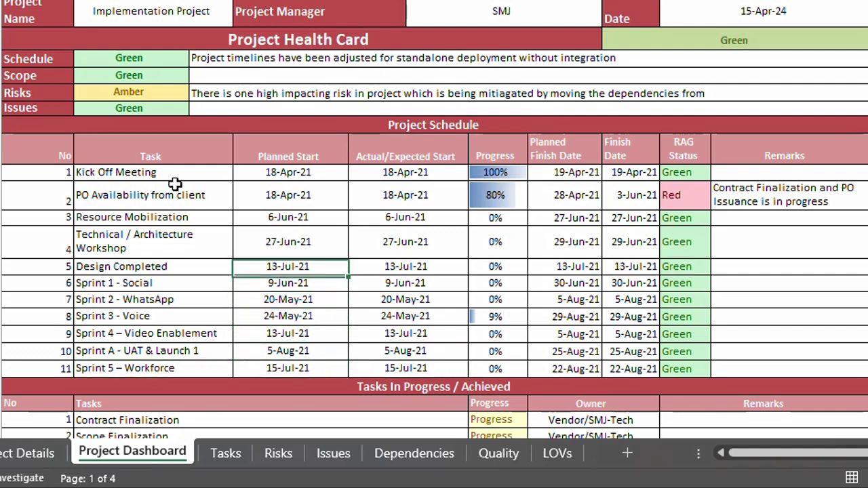
key(Up)
key(Up)
key(Up)
key(Up)
key(Up)
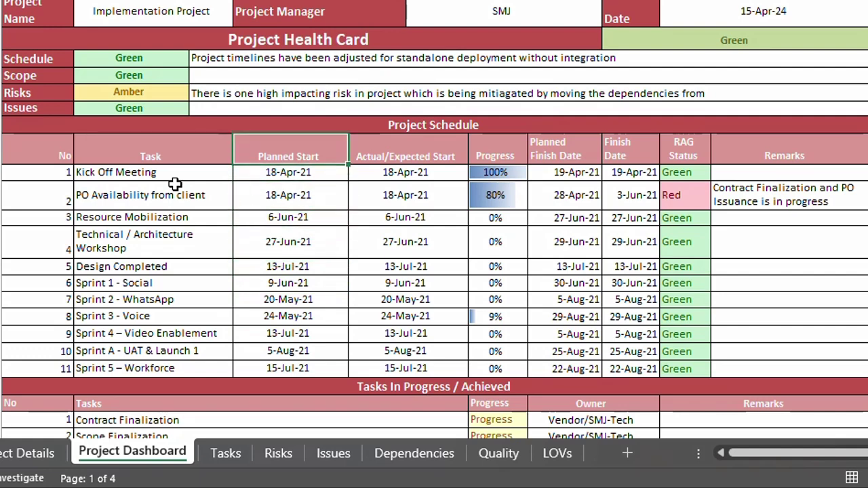
key(Right)
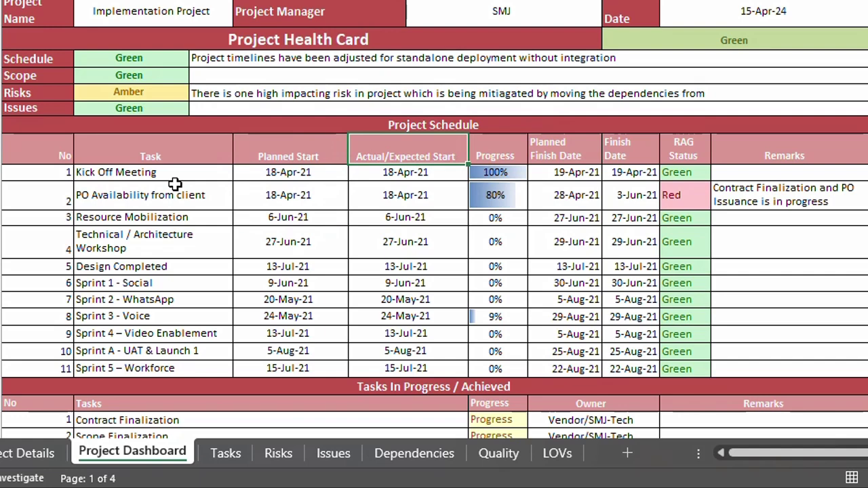
key(Right)
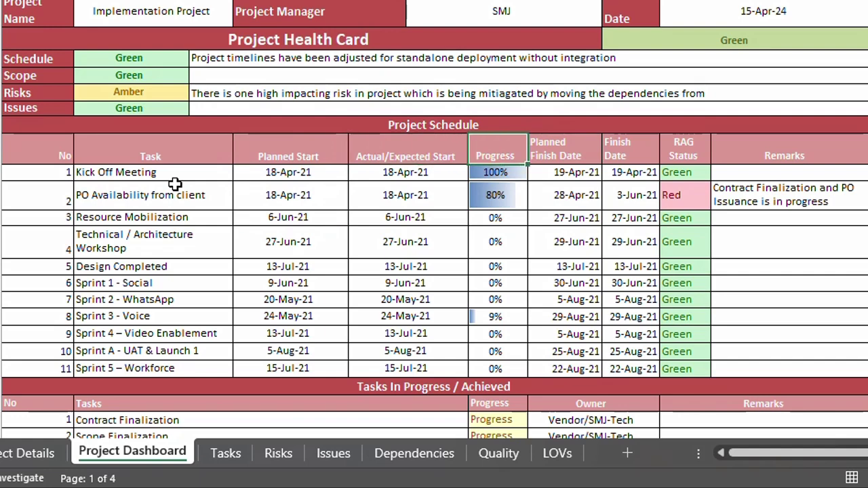
key(Right)
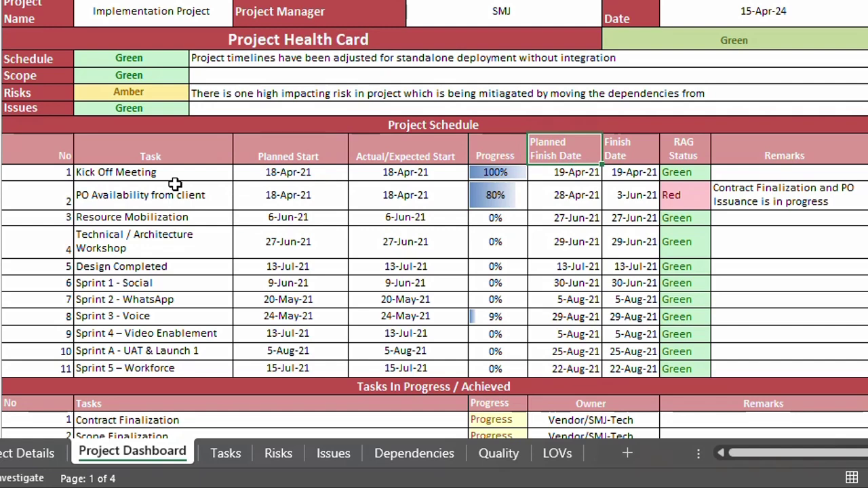
key(Right)
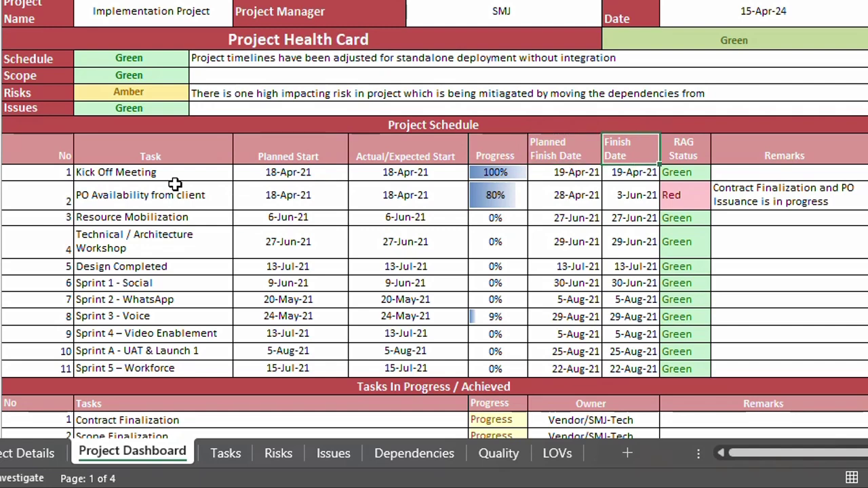
key(Right)
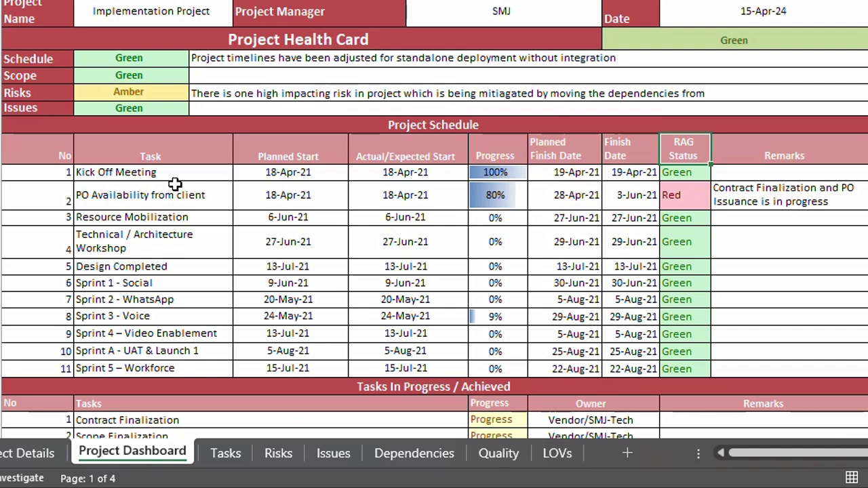
key(Right)
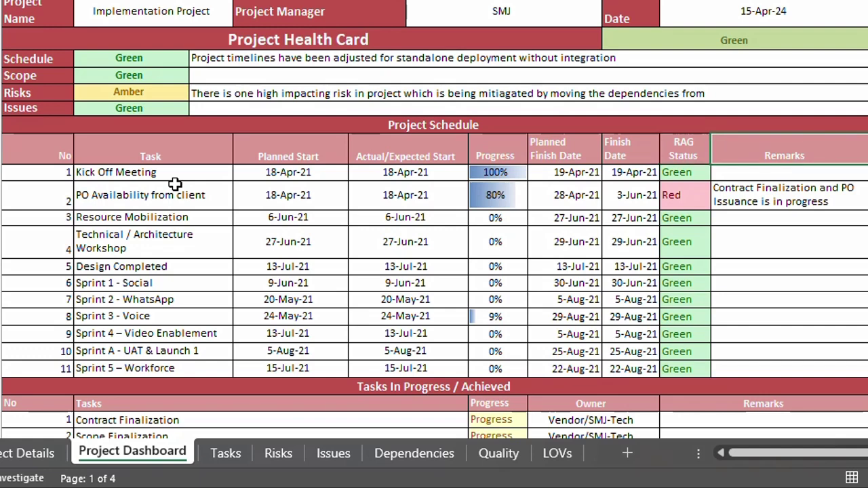
- Examine the RAG Status values in the Project Schedule and compare the PO Availability from client row's finish dates with its status
key(Left)
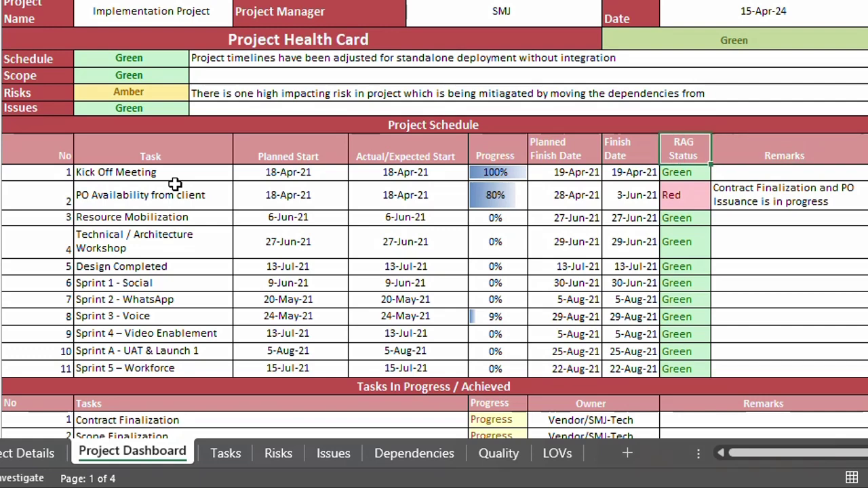
key(Down)
key(Down)
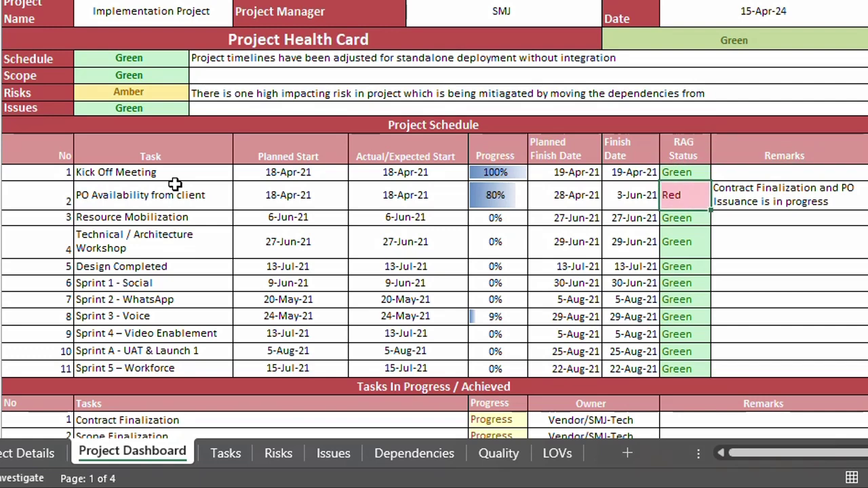
key(Down)
key(Down)
key(Down)
key(Up)
key(Up)
key(Up)
key(Left)
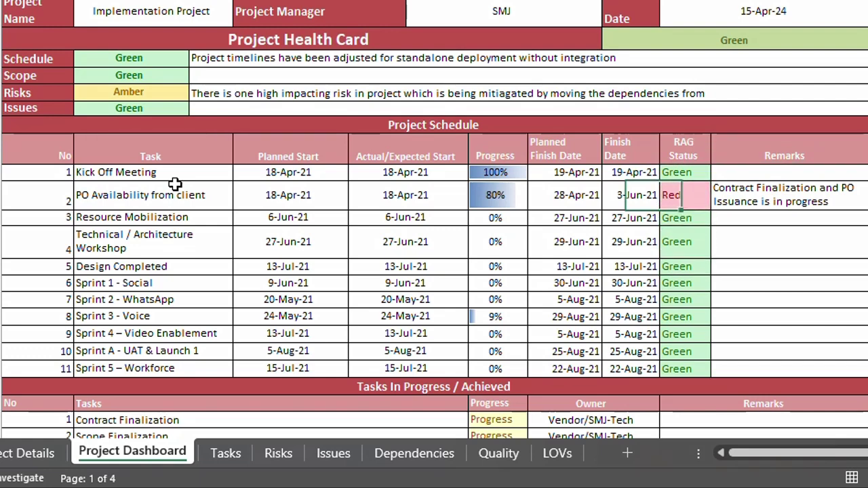
key(Left)
key(Right)
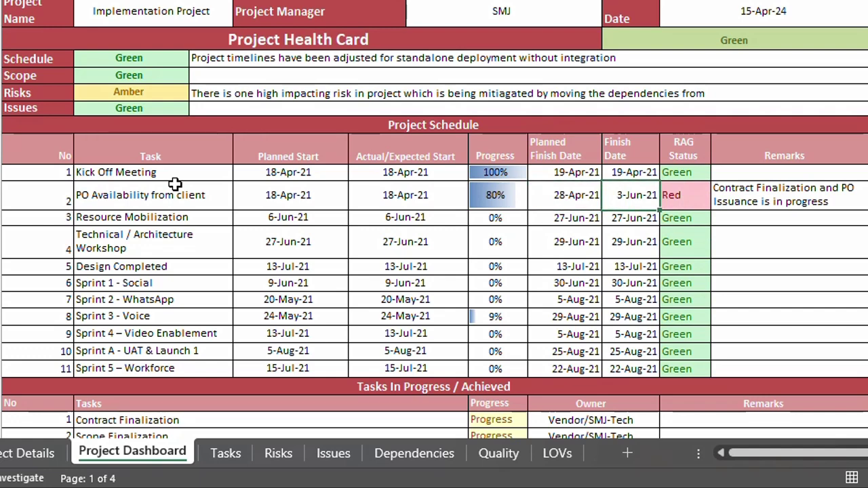
key(Right)
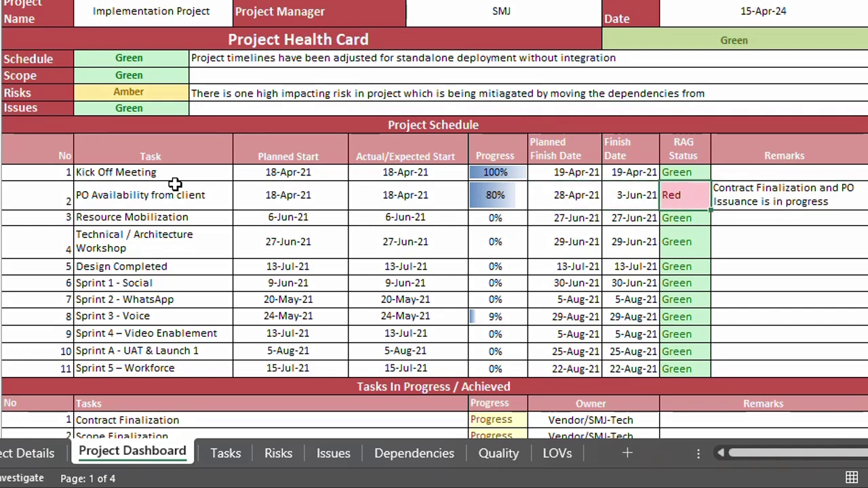
- Go through the Project Schedule's Task column, view the selectable tasks for the Sprint 1 - Social row, and return to PO Availability from client
key(Left)
key(Left)
key(Left)
key(Left)
key(Left)
key(Left)
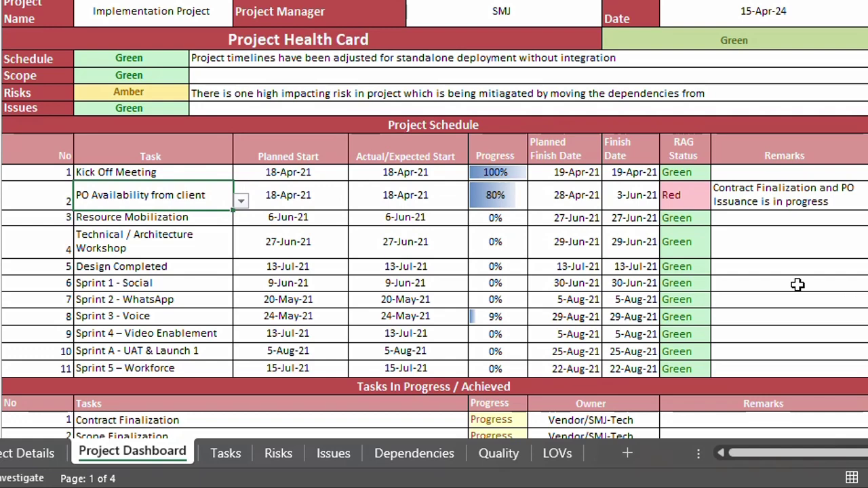
key(Up)
key(Up)
key(Up)
key(Down)
key(Down)
key(Down)
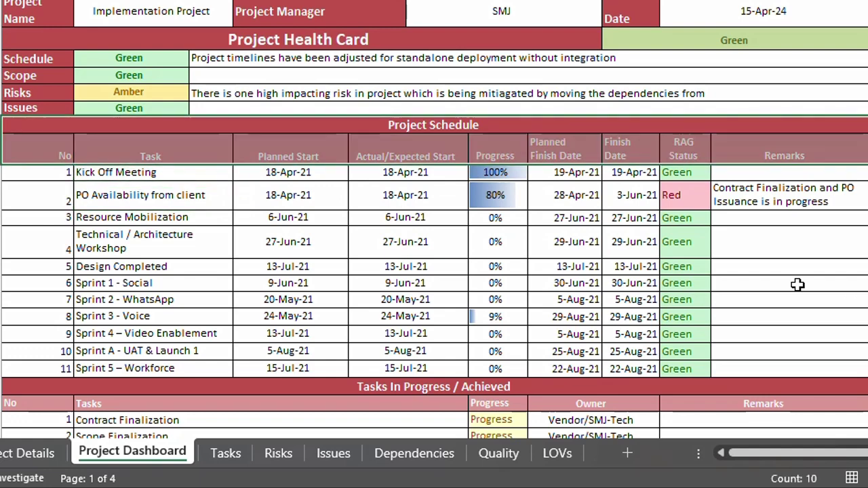
key(Down)
key(Down)
key(Down)
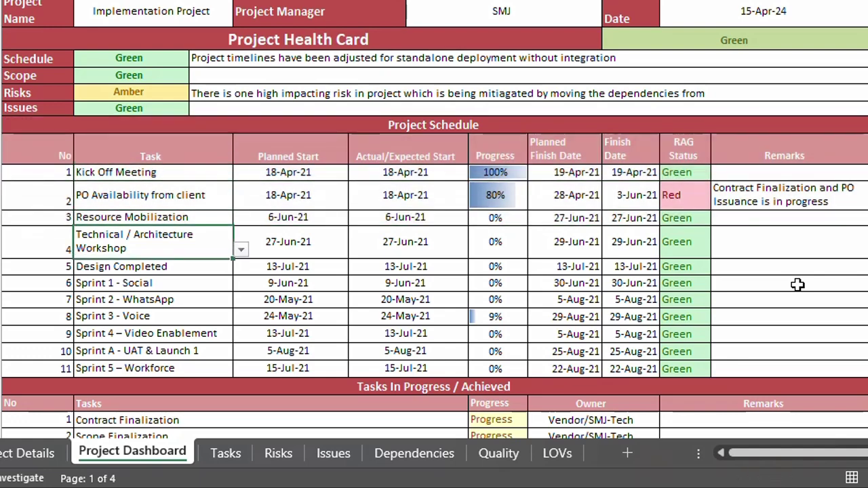
key(Down)
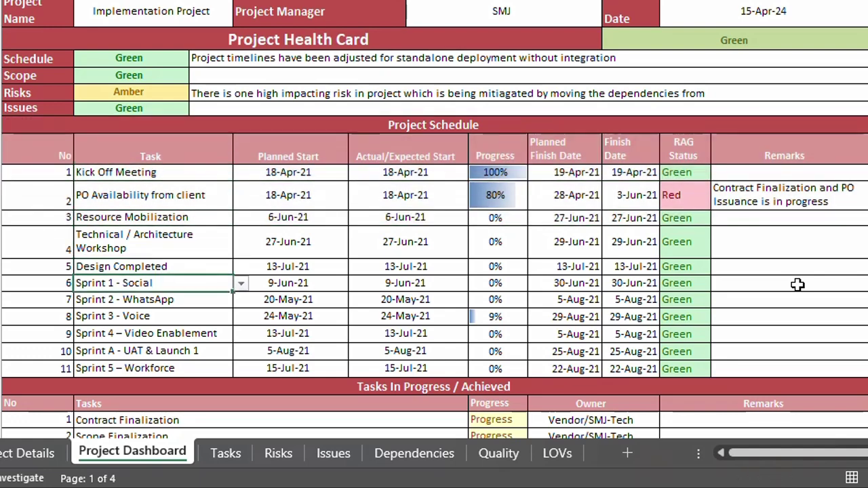
click(241, 284)
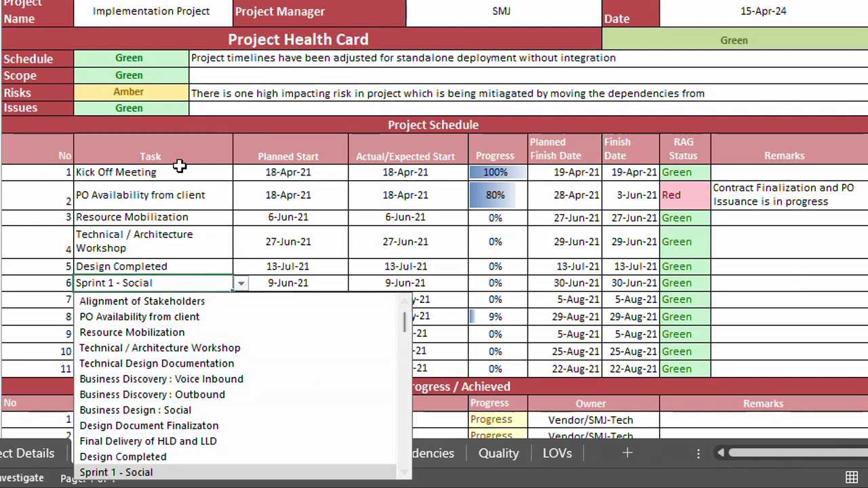
click(189, 195)
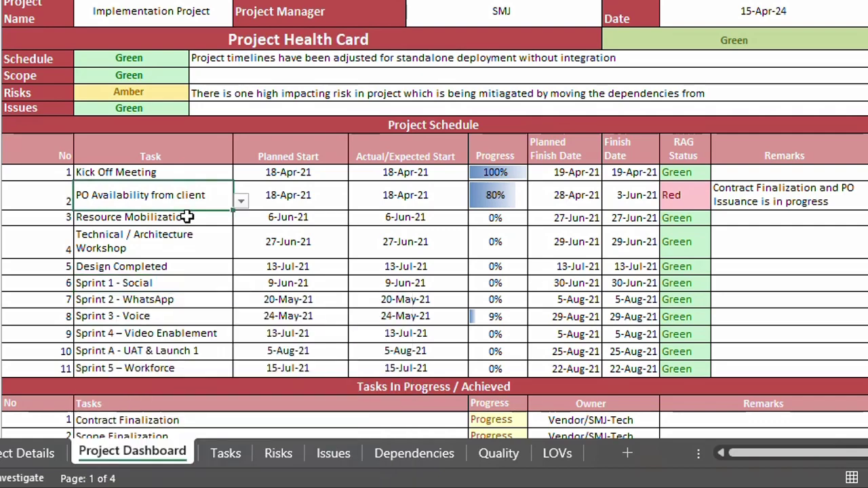
- Change the third Project Schedule row's task to Technical / Architecture Workshop
click(188, 218)
drag(234, 217, 242, 217)
click(241, 217)
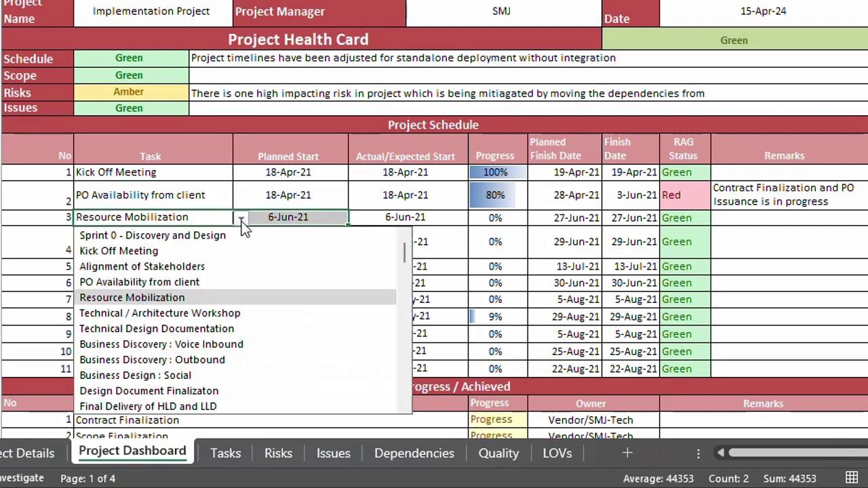
click(217, 314)
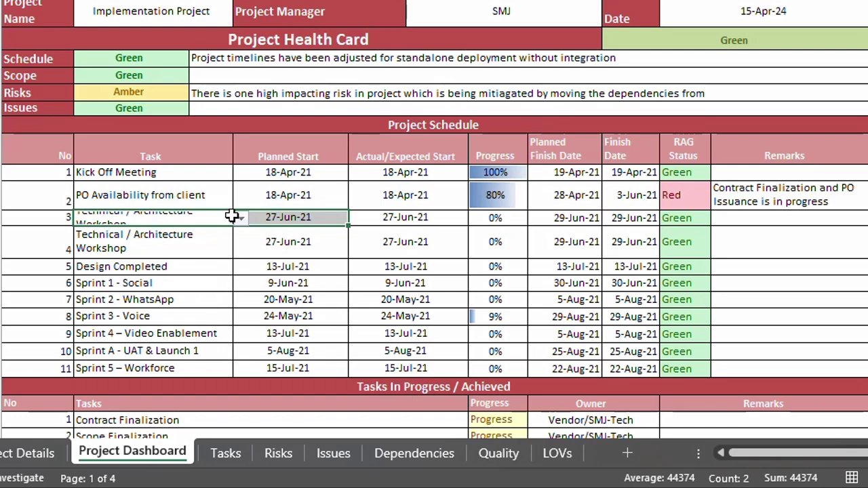
- Set the third Project Schedule row's task back to Resource Mobilization
click(241, 218)
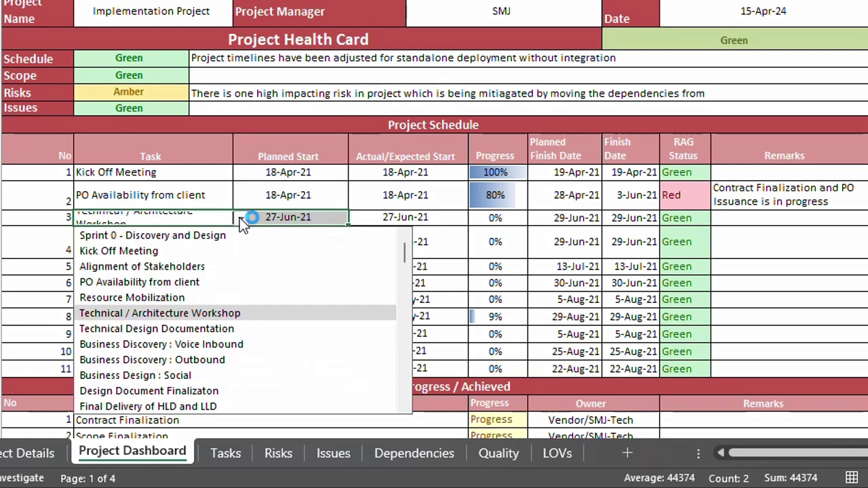
click(181, 305)
click(182, 304)
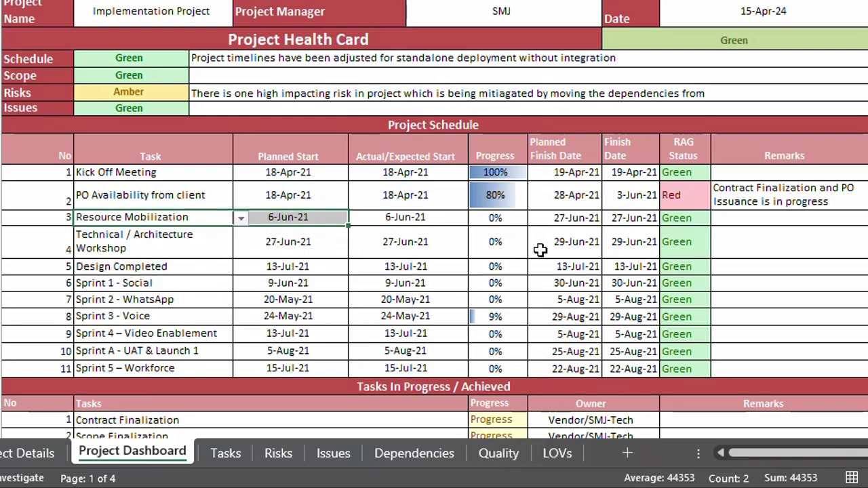
- Look down the Planned Finish Date column of the Project Schedule to the Sprint A - UAT & Launch 1 row
click(541, 304)
key(Down)
key(Down)
key(Down)
key(Down)
key(Down)
key(Down)
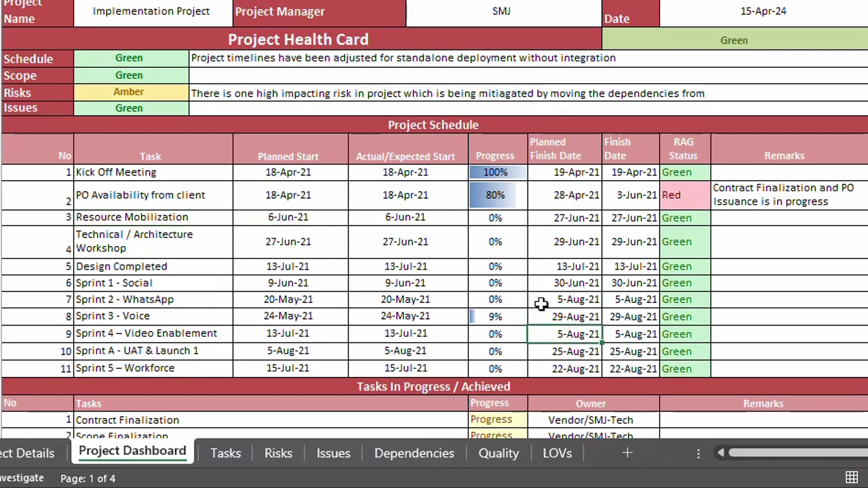
key(Down)
- Examine the Tasks In Progress / Achieved section, including its Contract Finalization row and owner
scroll(540, 303, down, 1)
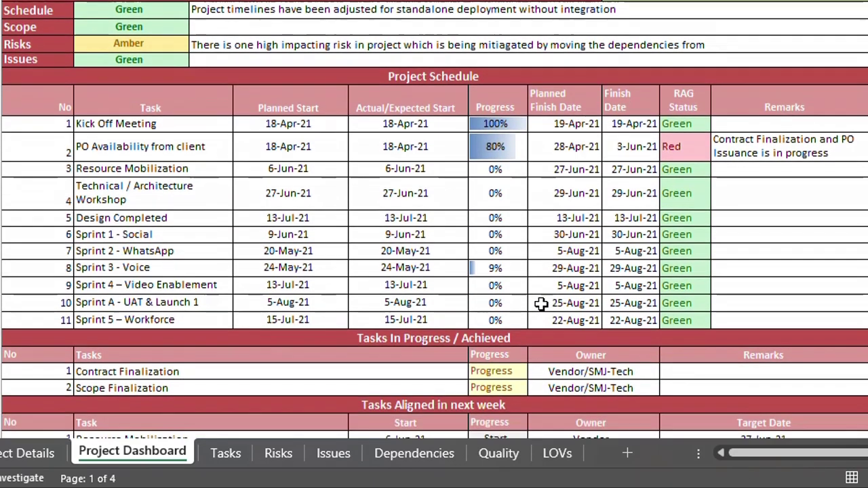
key(Down)
key(Up)
key(Up)
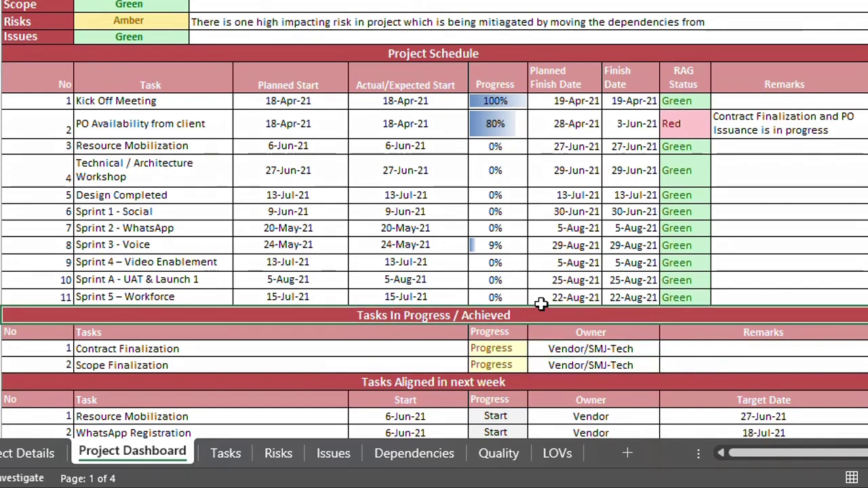
key(Down)
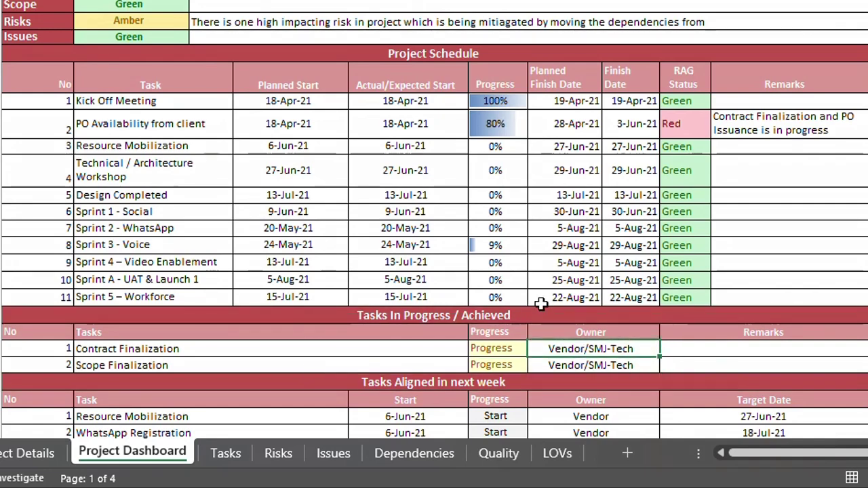
key(Left)
key(Left)
key(Left)
key(Down)
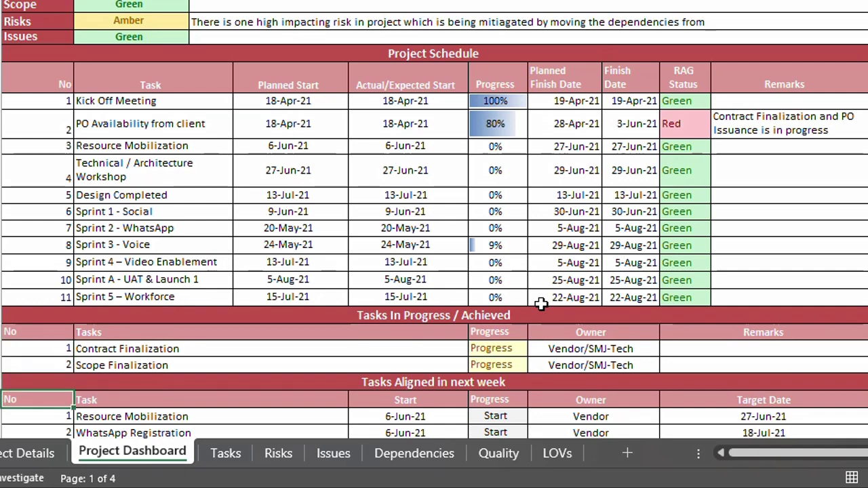
key(Down)
key(Up)
key(Up)
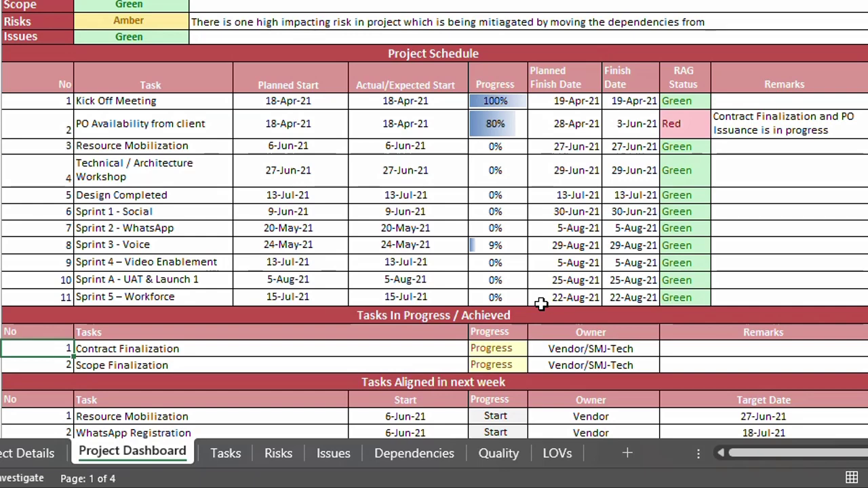
- Move on to the Tasks Aligned in next week section and look through its tasks down to SBC Provisioning & Delivery
key(Down)
key(Down)
key(Down)
key(Down)
key(Down)
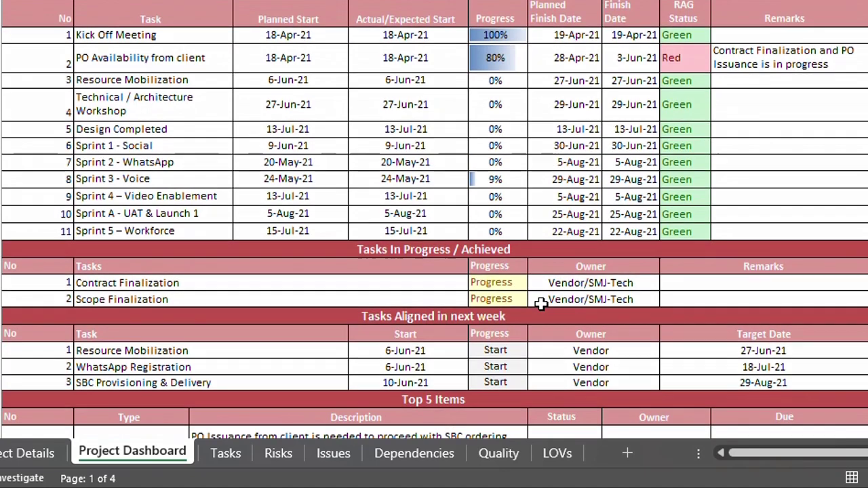
click(402, 317)
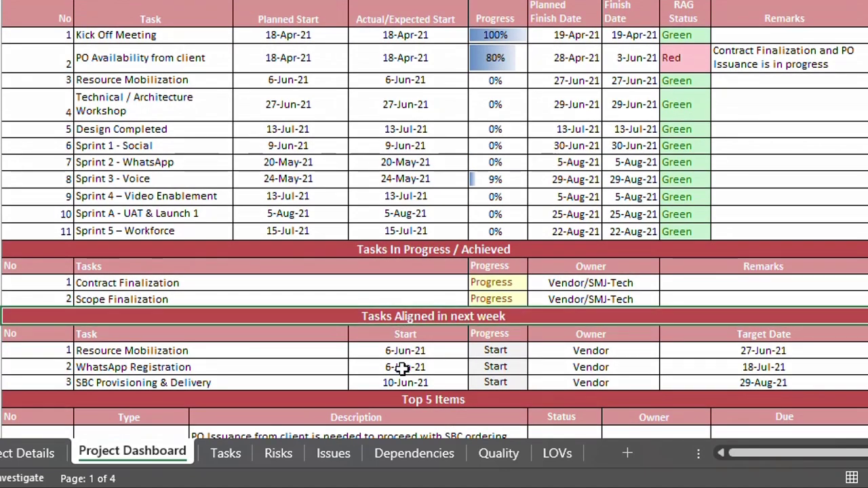
click(234, 354)
click(235, 360)
key(Down)
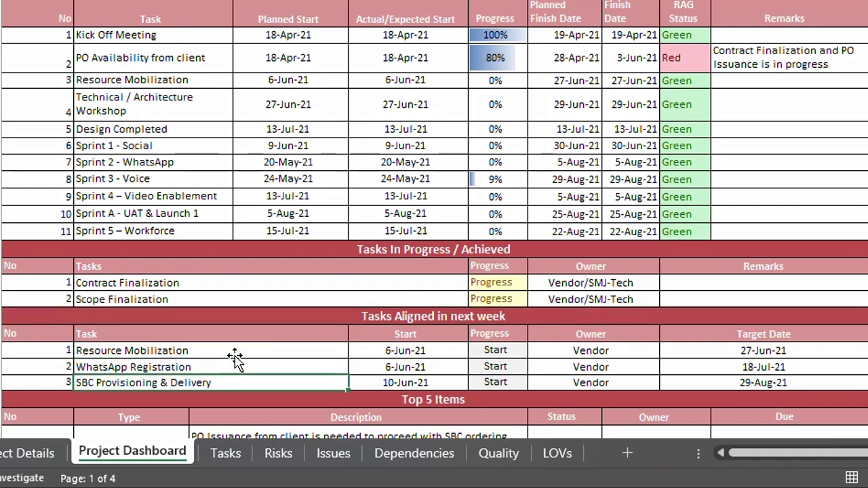
- View the progress options for Resource Mobilization in Tasks Aligned in next week, keep Start, and select its Owner cell
key(Right)
key(Right)
key(Up)
key(Up)
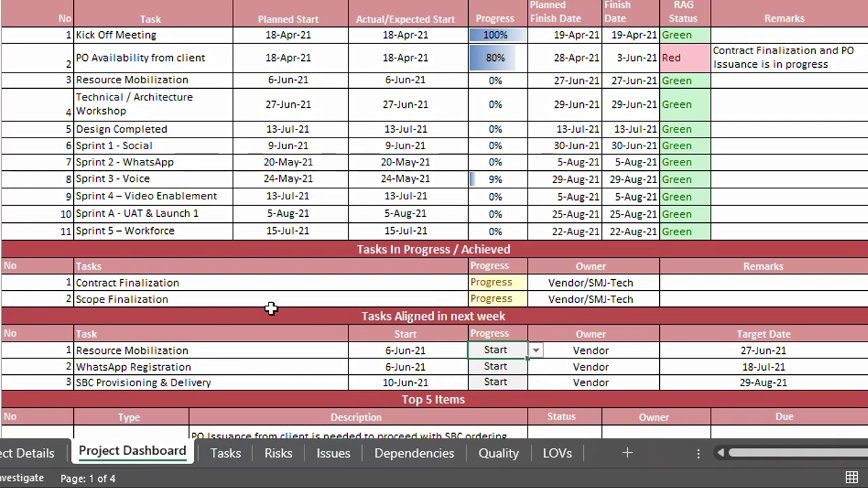
click(535, 352)
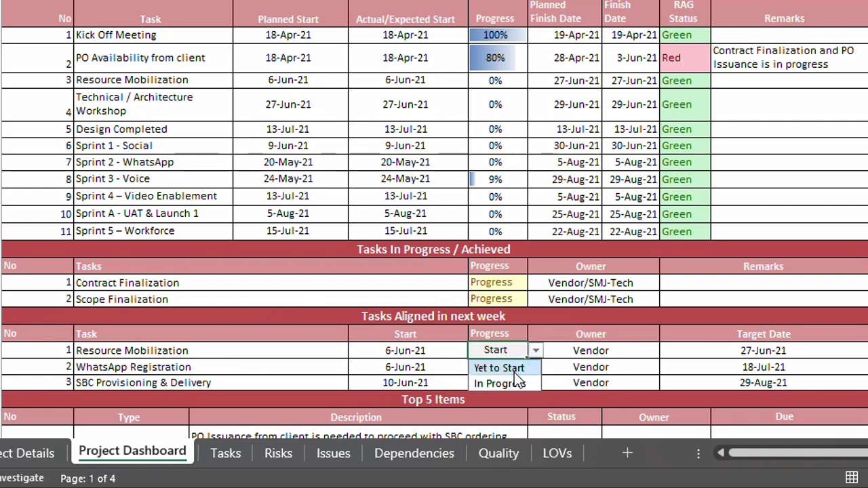
click(592, 350)
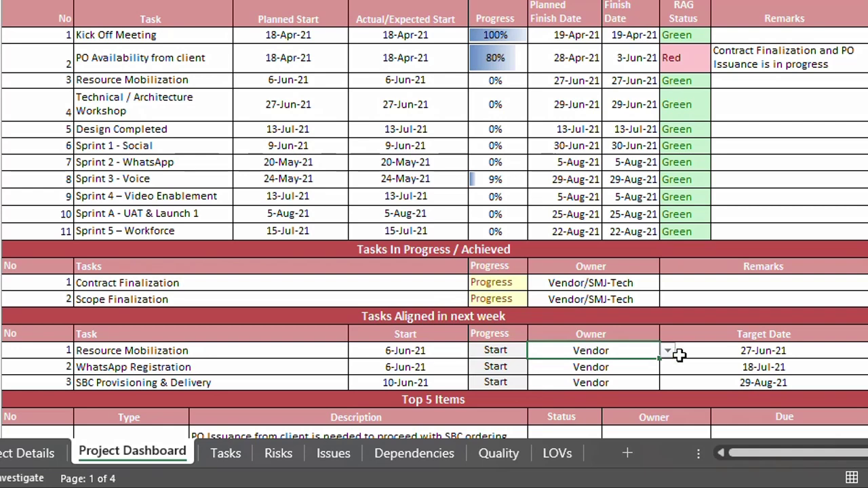
- View the Owner options for Resource Mobilization, keep Vendor, and look down the Target Date column of Tasks Aligned in next week
click(670, 352)
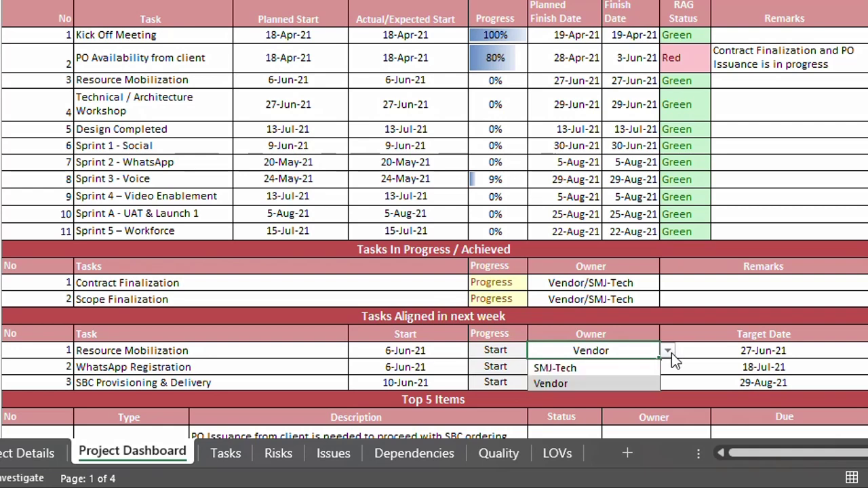
click(792, 344)
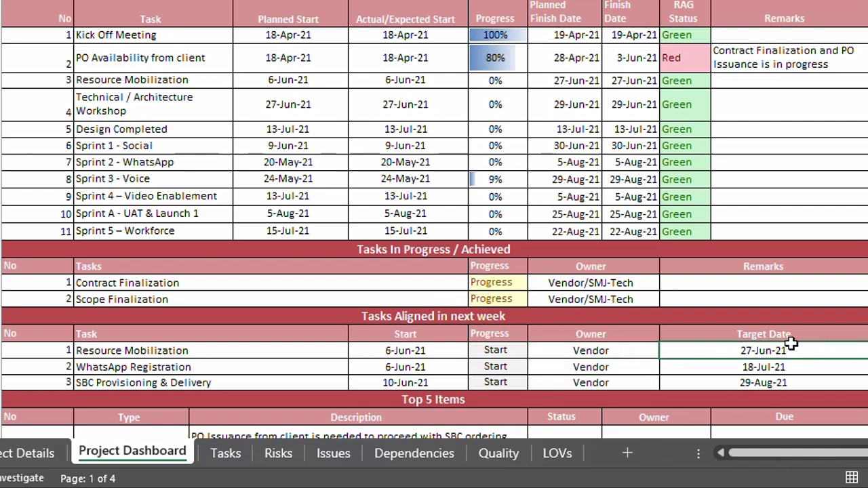
key(Down)
key(Down)
key(Down)
key(Down)
key(Down)
key(Down)
key(Down)
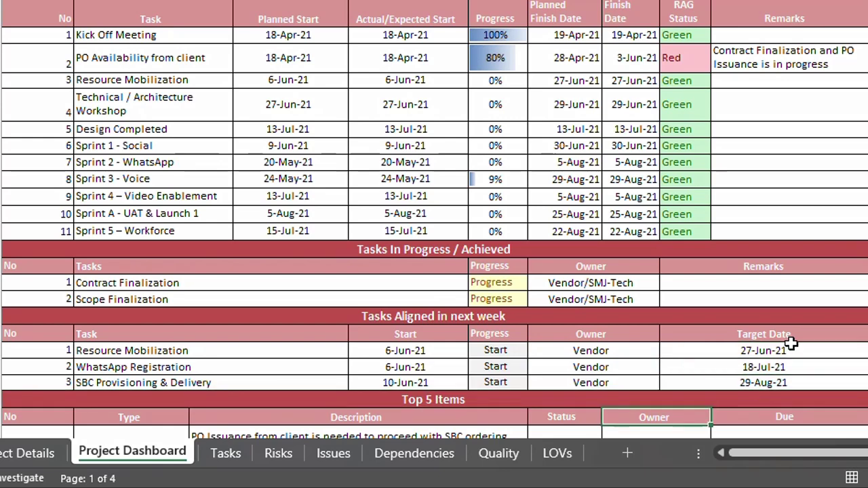
- Move on to the Top 5 Items section and bring all five of its rows into view
key(Up)
key(Up)
key(Up)
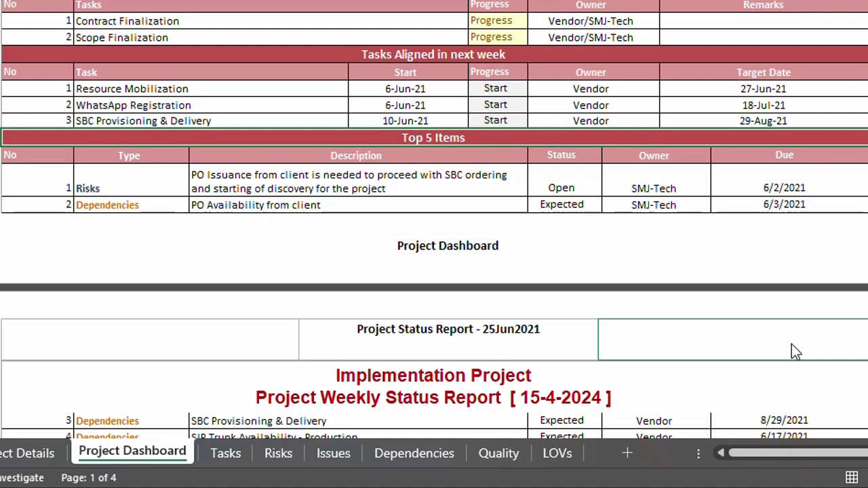
key(Down)
key(Up)
scroll(434, 220, down, 3)
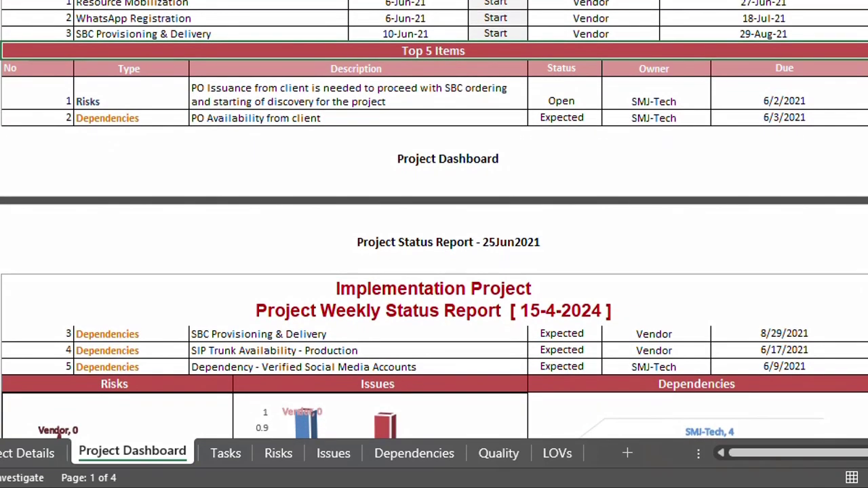
- View the Type options for item 1 in Top 5 Items and keep Risks
click(162, 94)
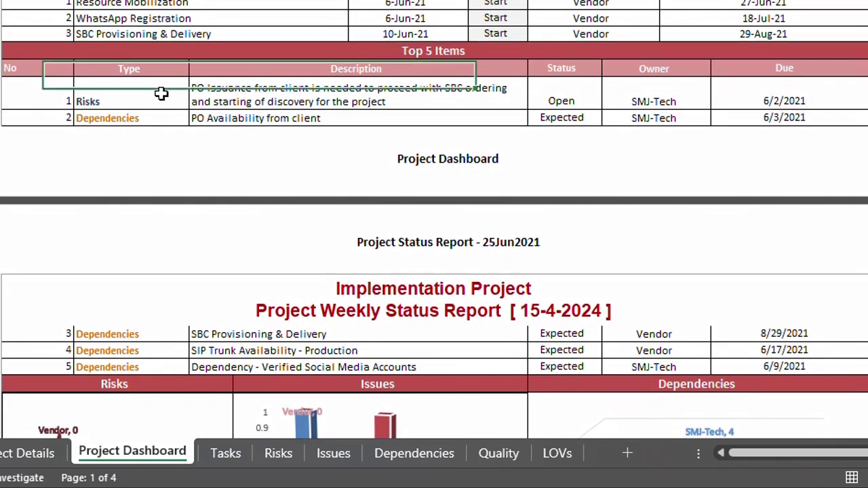
click(196, 103)
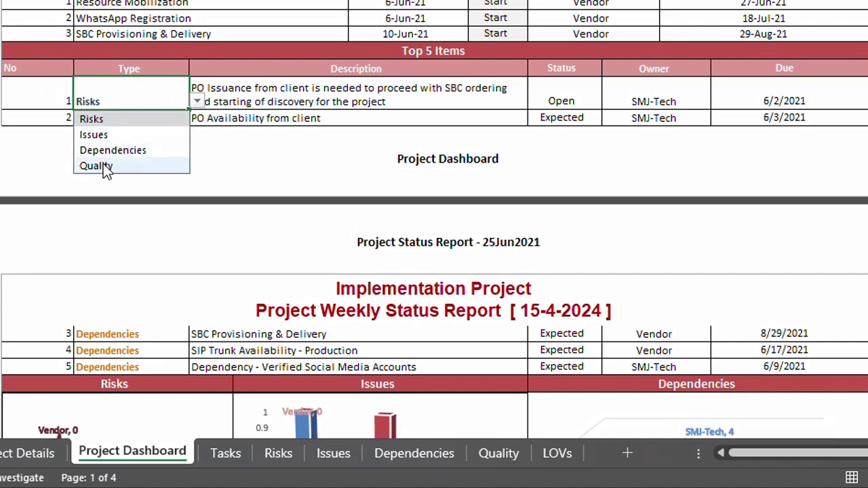
click(211, 91)
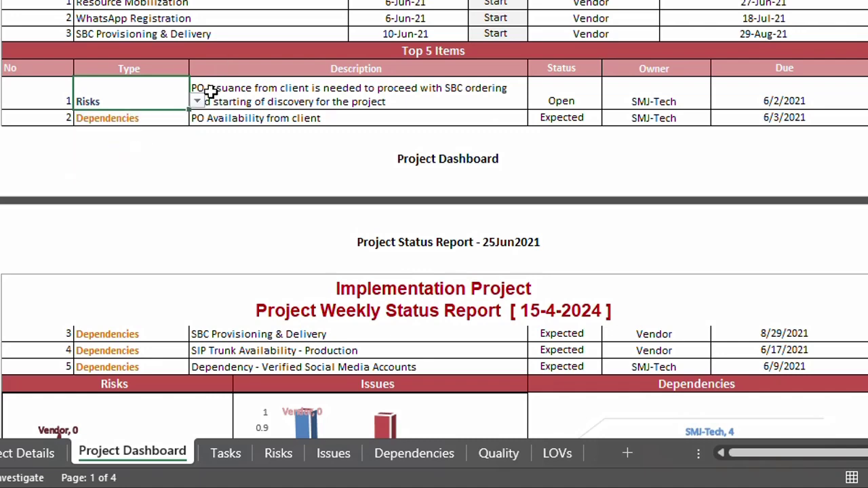
click(168, 101)
key(shift+Down)
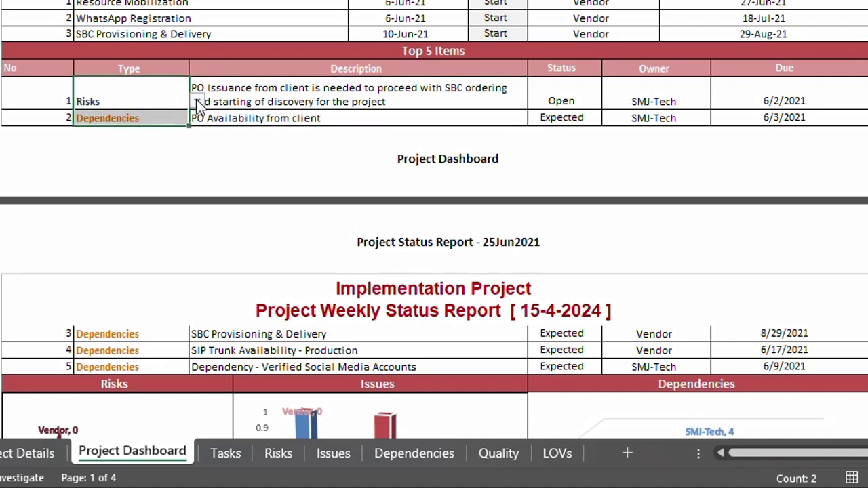
click(197, 102)
- Change the Type of item 2 in Top 5 Items to Issues
click(176, 121)
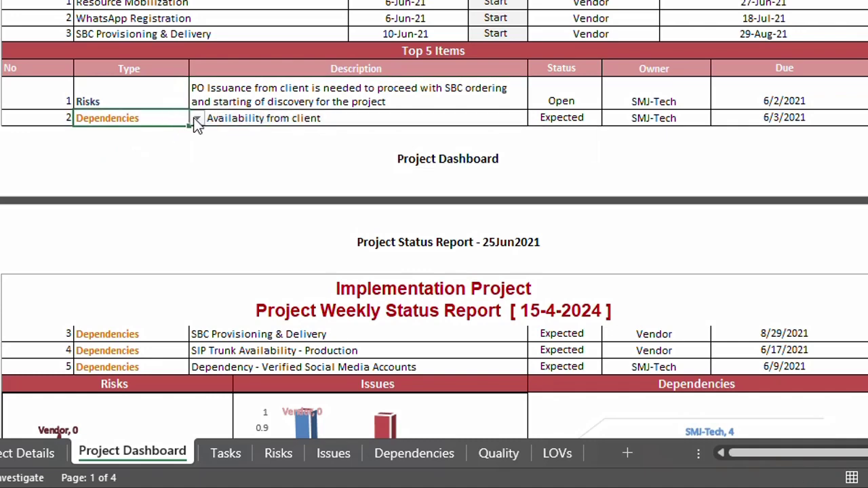
click(196, 121)
click(167, 150)
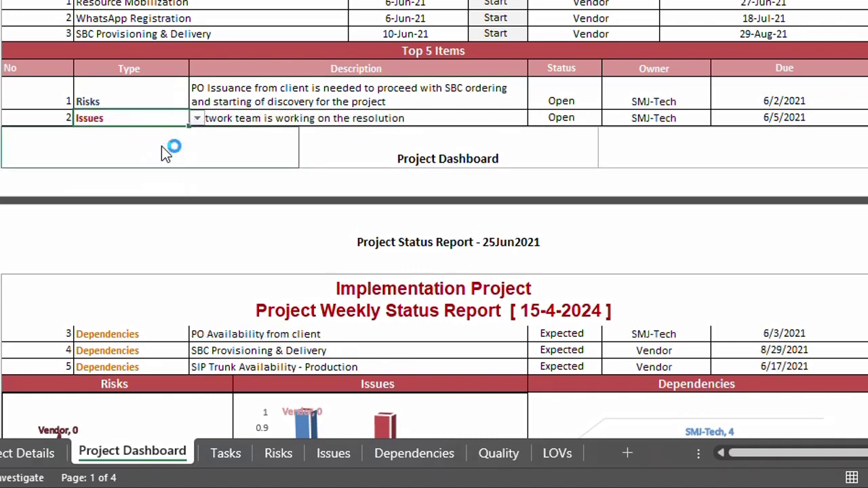
- Examine the descriptions of the Risks and Issues items in Top 5 Items
drag(299, 98, 299, 118)
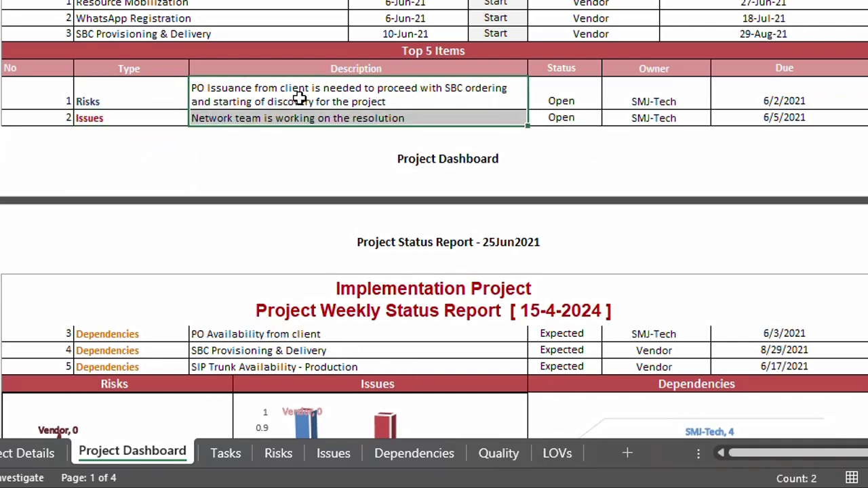
click(268, 120)
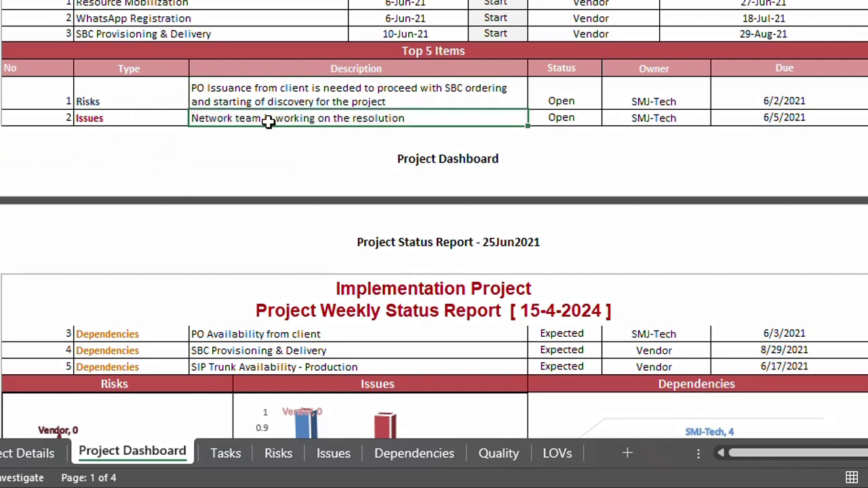
shift+click(282, 88)
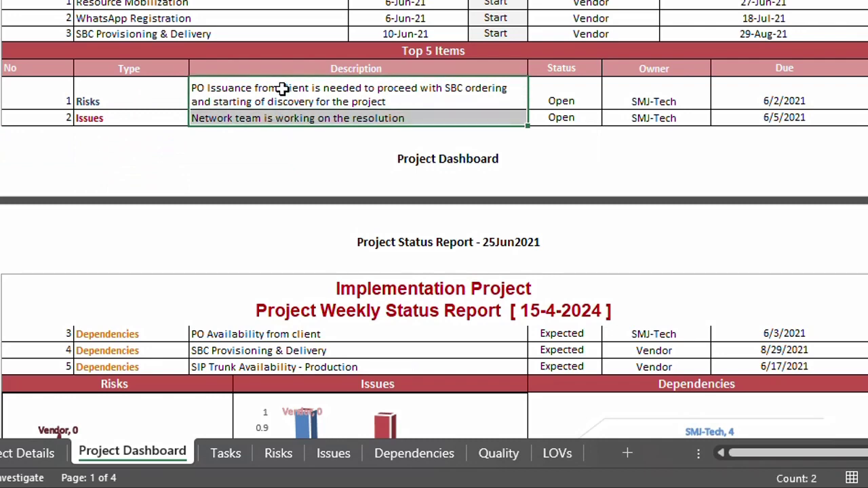
click(282, 89)
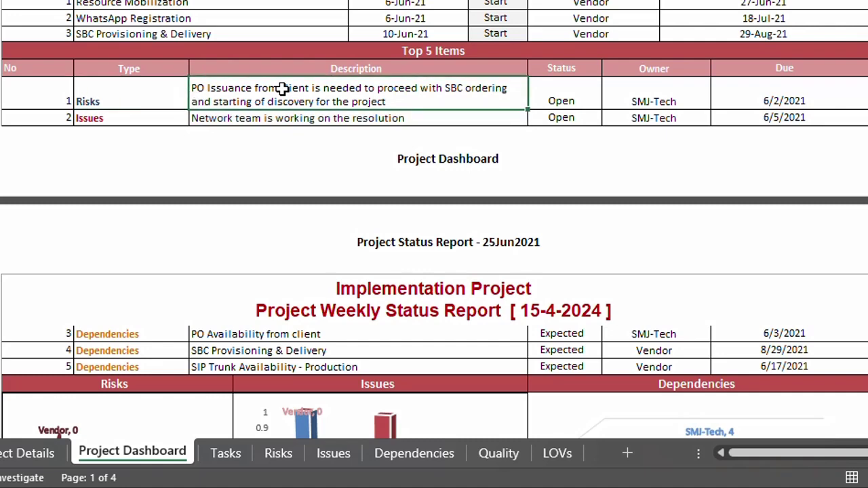
- Check the Status, Owner and Due cells of the Risks item, and go back along the Issues row to its Type
key(Right)
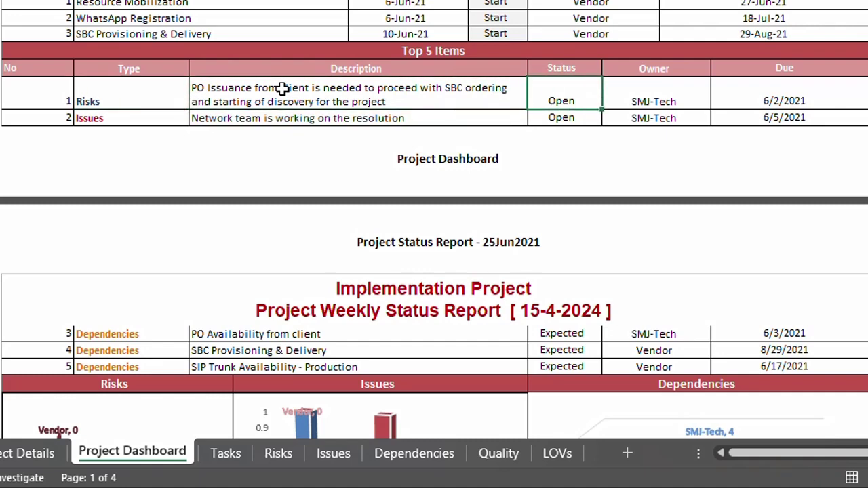
key(Right)
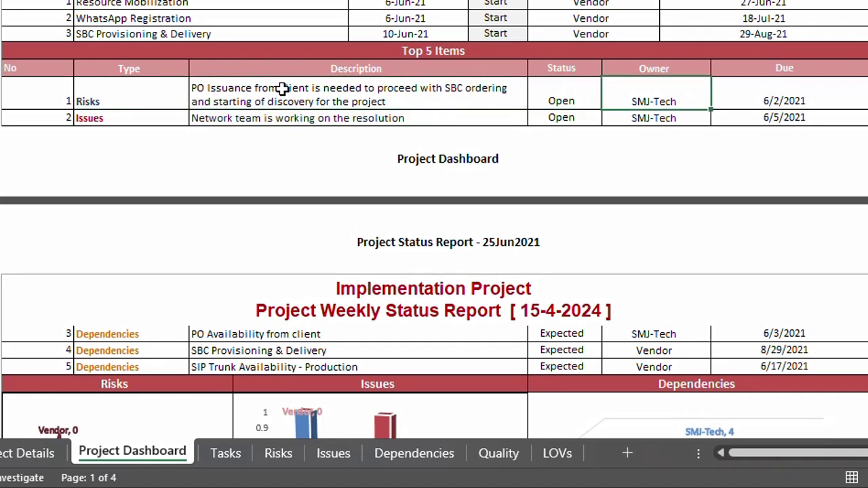
key(Right)
key(Down)
key(Left)
key(Left)
key(Left)
key(Left)
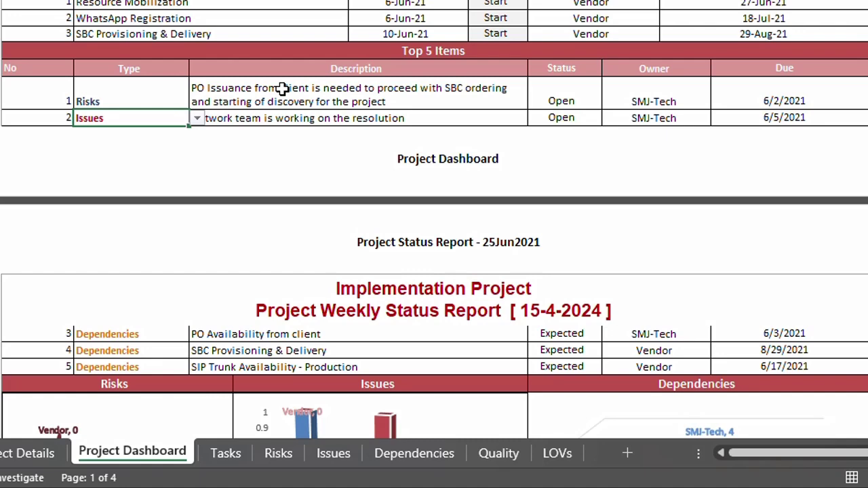
- Look through the Dependencies items 3 to 5 in Top 5 Items, including their descriptions, statuses and owners
key(Down)
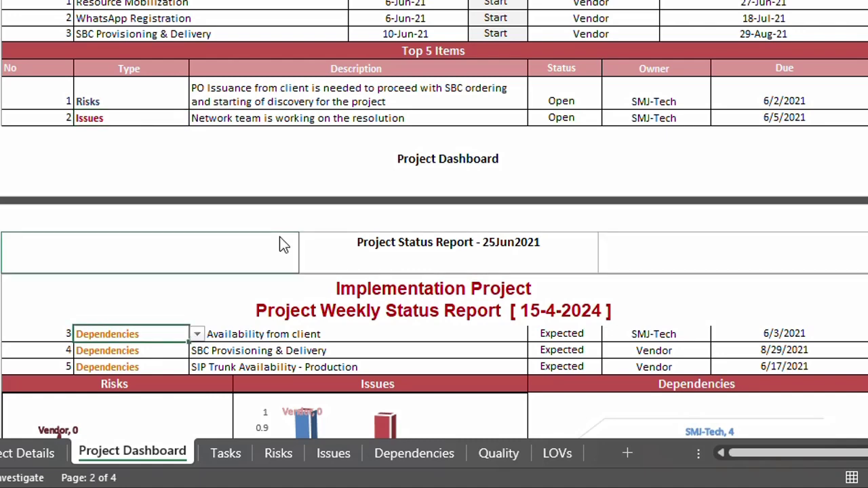
click(336, 341)
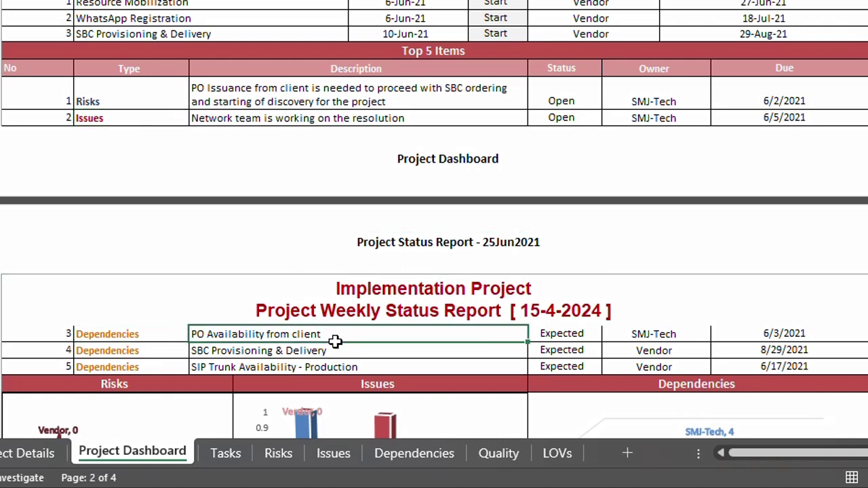
click(338, 347)
key(Right)
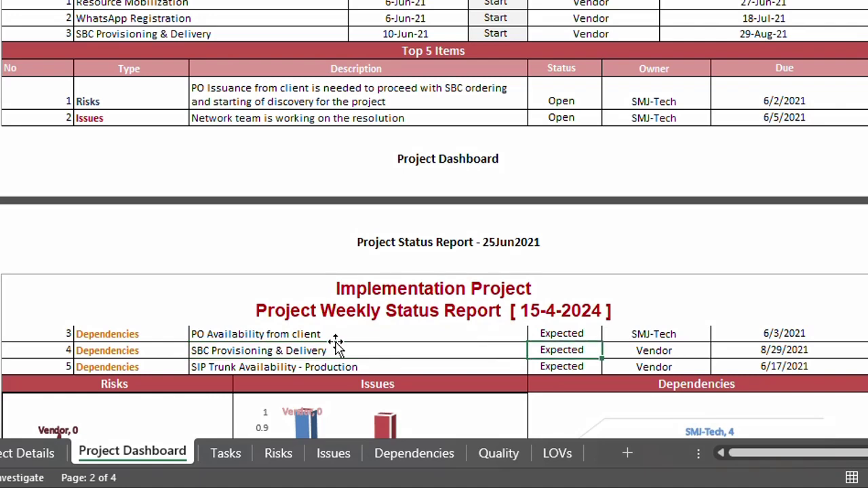
key(Up)
key(Down)
key(Right)
key(Down)
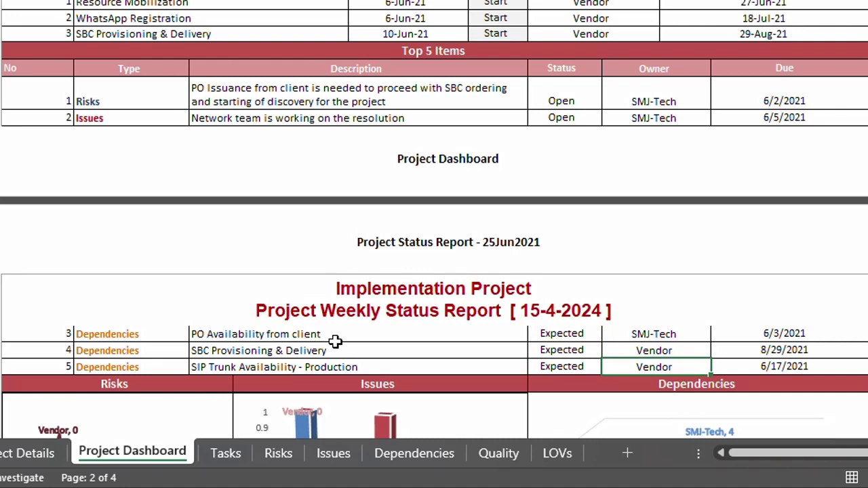
- Examine the Risks, Issues and Dependencies charts below Top 5 Items, and return to the Project Health Card
scroll(335, 341, down, 5)
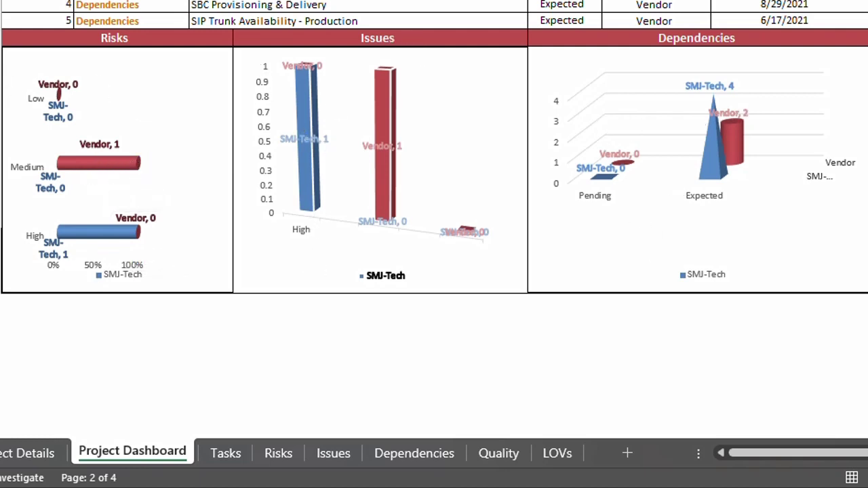
scroll(434, 217, up, 10)
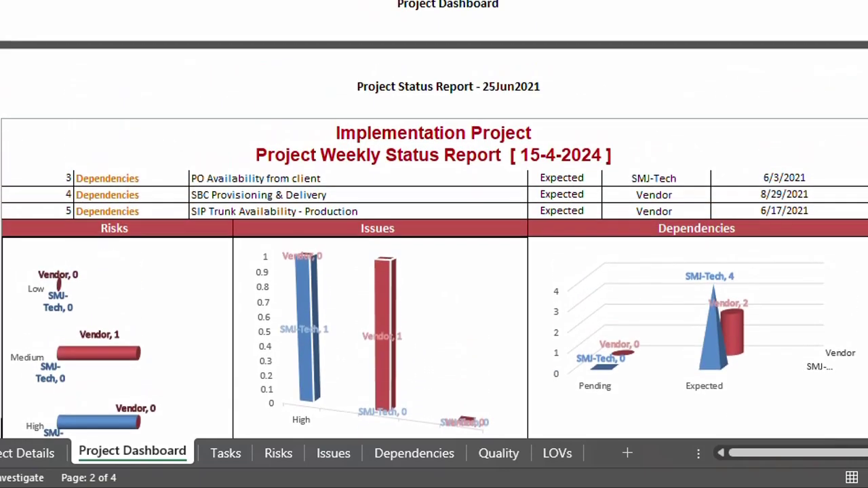
scroll(434, 217, up, 4)
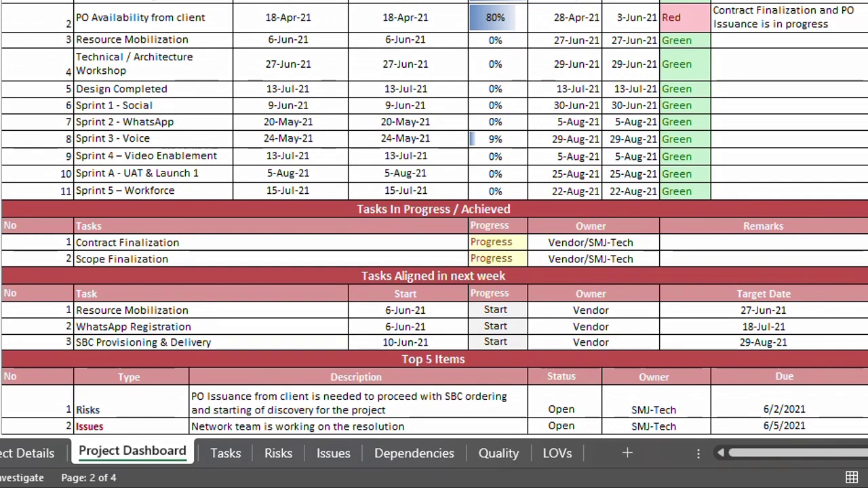
scroll(434, 217, up, 5)
scroll(434, 217, up, 2)
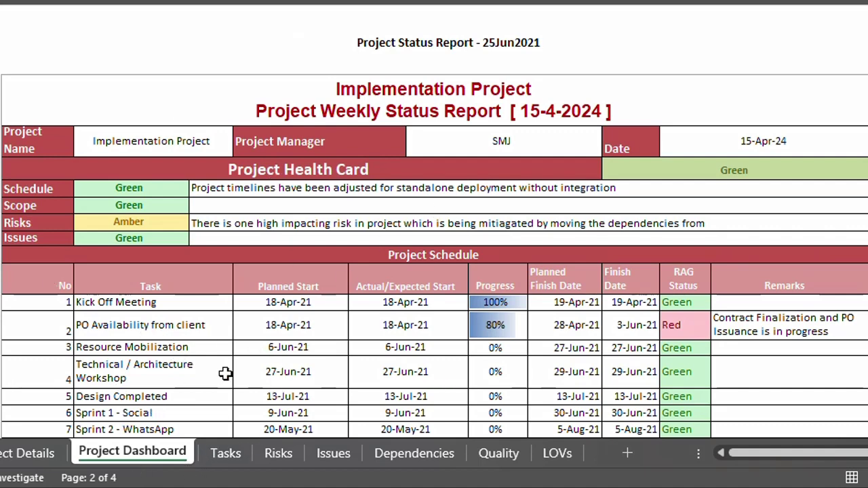
- Open the Tasks sheet and look through its duration and date columns and its list of task rows
click(217, 455)
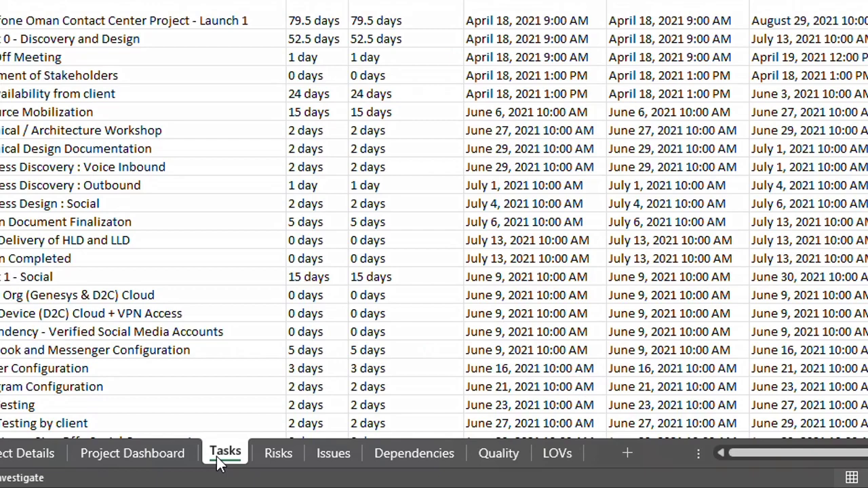
click(777, 458)
drag(776, 458, 838, 459)
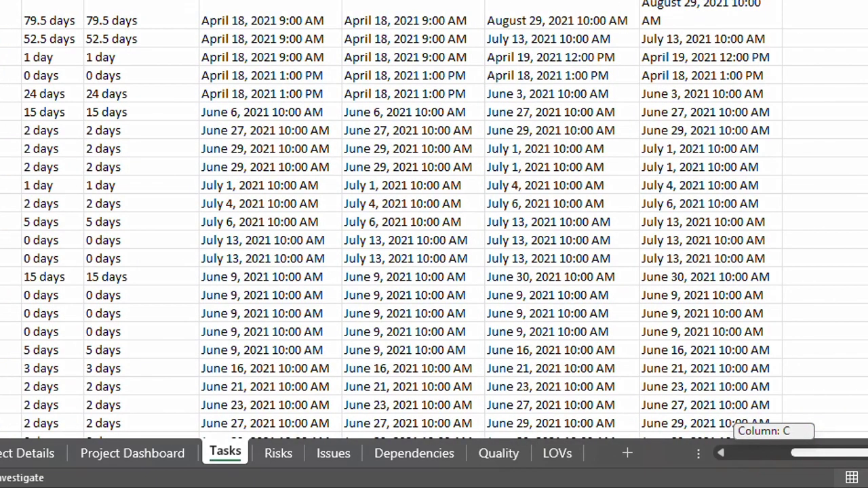
drag(838, 458, 780, 458)
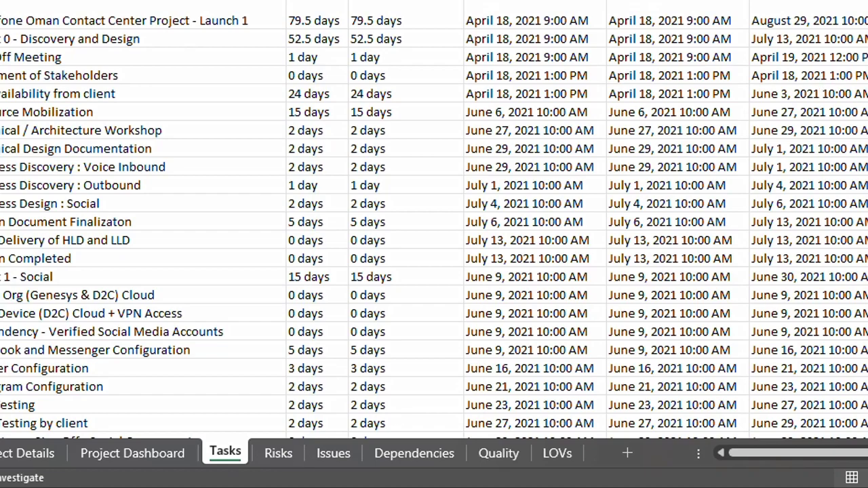
scroll(434, 219, down, 20)
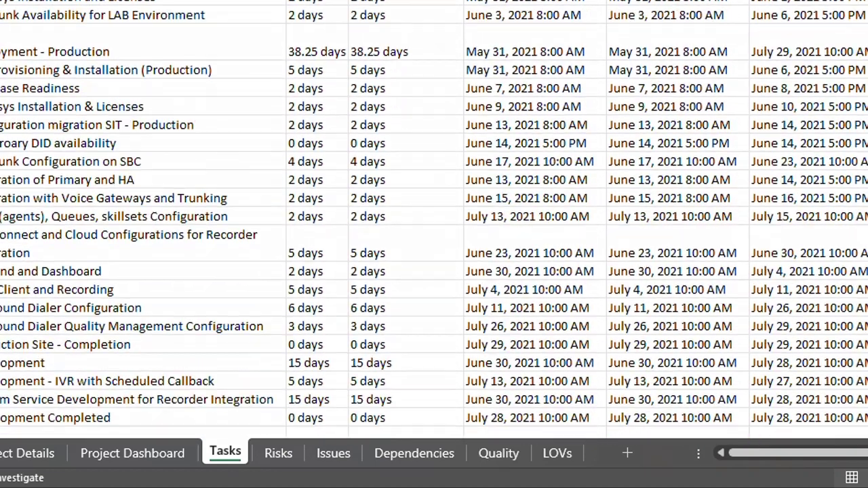
scroll(434, 219, up, 20)
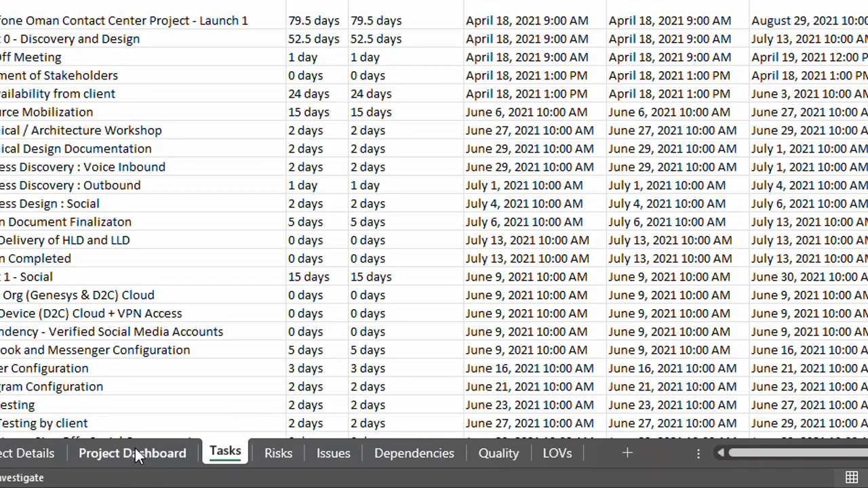
- On the Risks sheet, set the status of the PO Availability risk to Closed
click(275, 454)
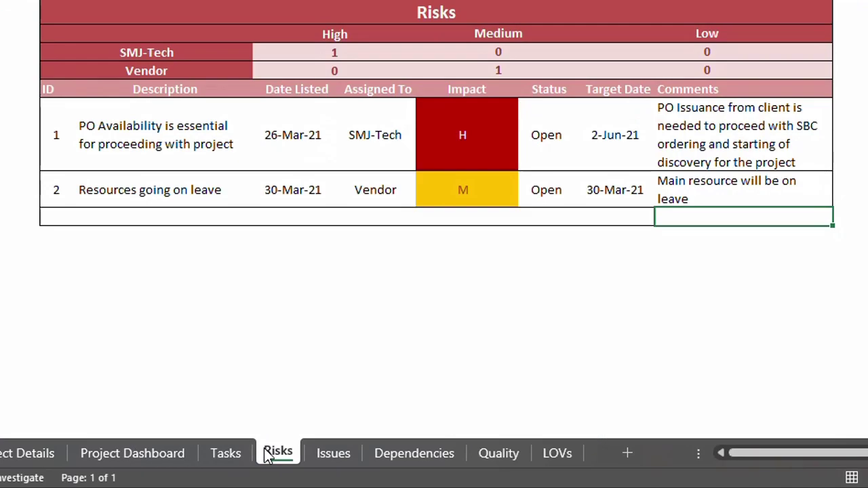
scroll(434, 203, up, 3)
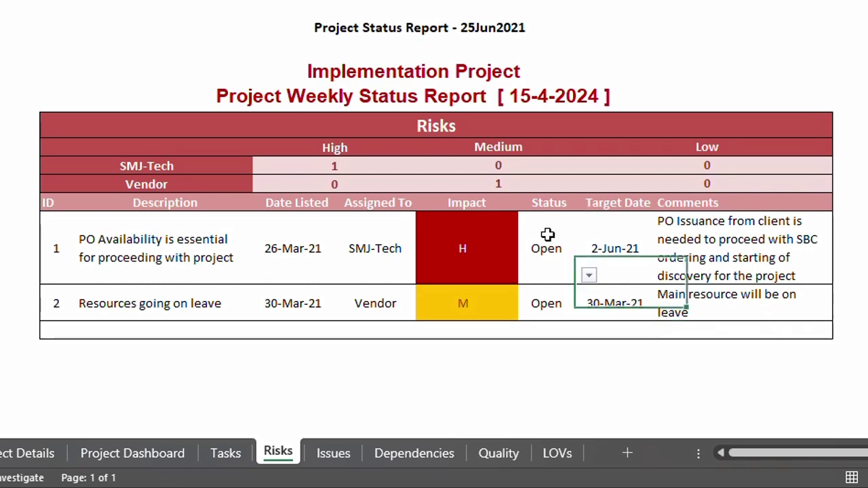
drag(549, 235, 594, 266)
click(588, 276)
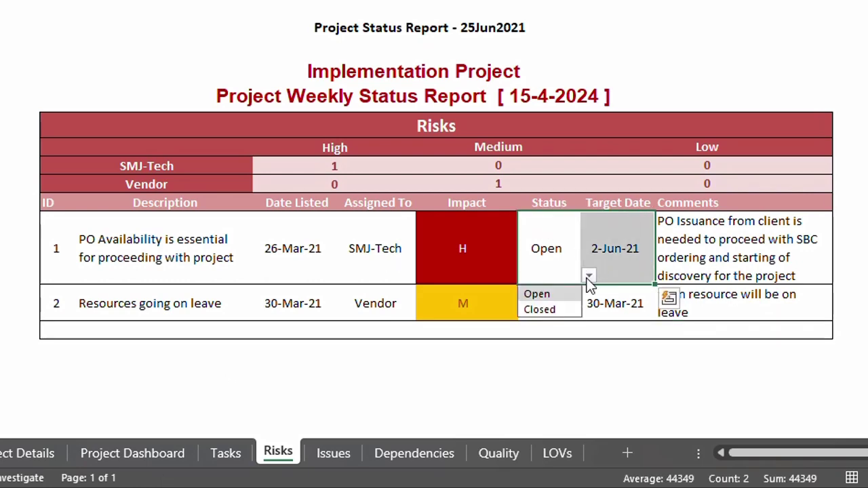
click(556, 311)
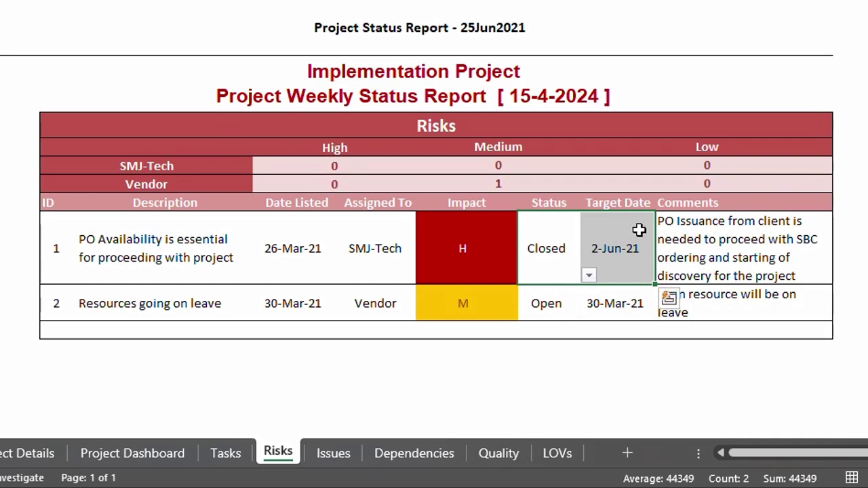
- Set the status of the PO Availability risk on the Risks sheet to Open
click(588, 276)
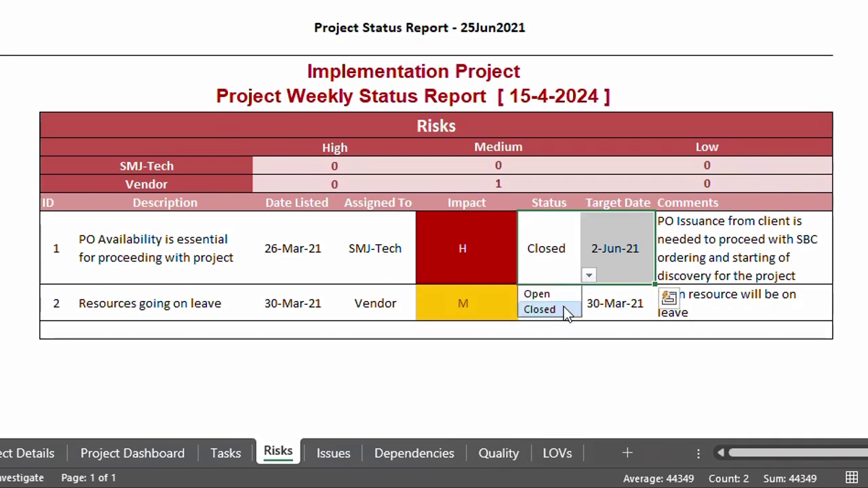
click(561, 295)
click(503, 350)
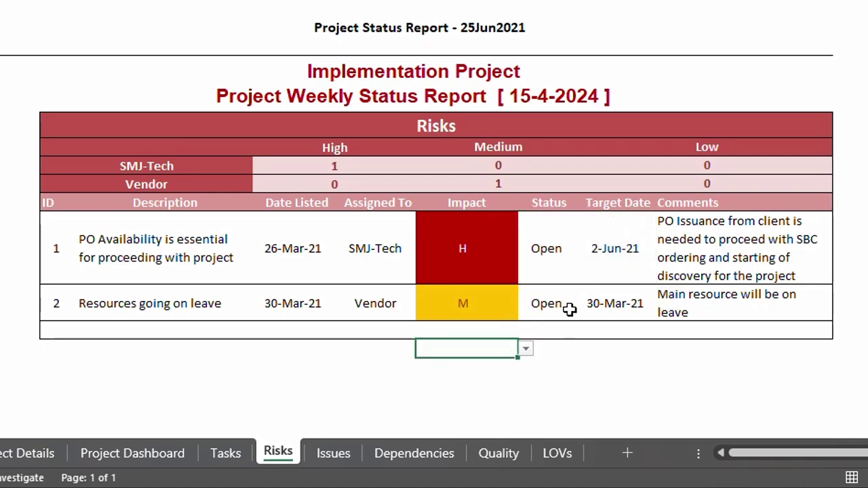
- View the list of issues on the Issues sheet, and look through the summary and rows of the Dependencies sheet
click(335, 453)
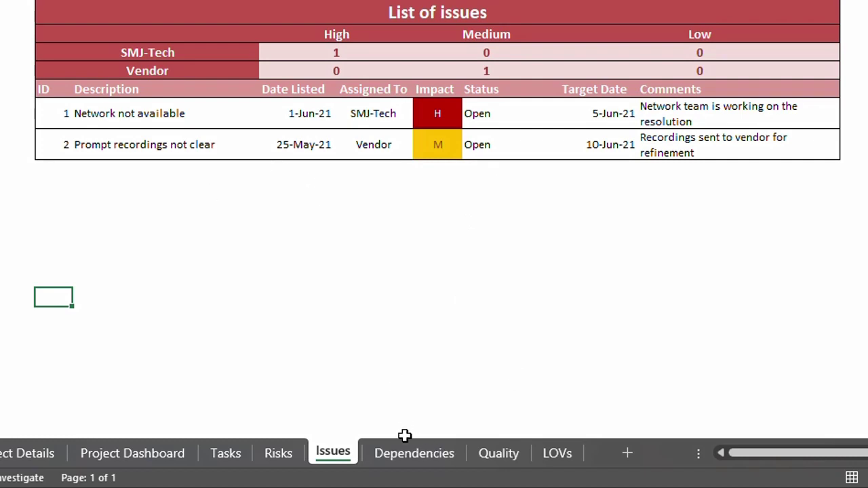
click(407, 455)
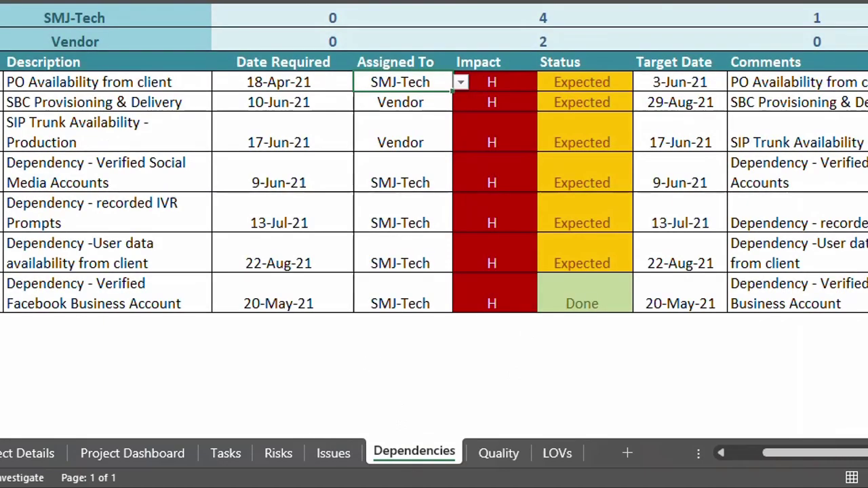
scroll(434, 203, up, 2)
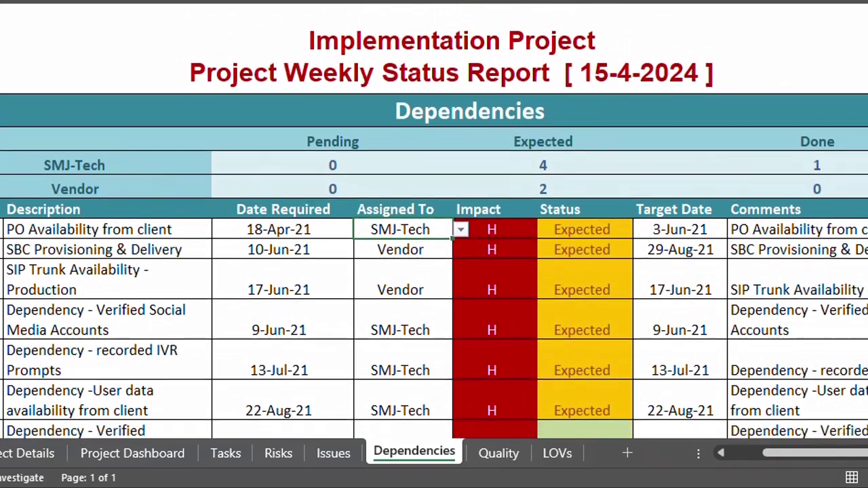
scroll(434, 238, down, 1)
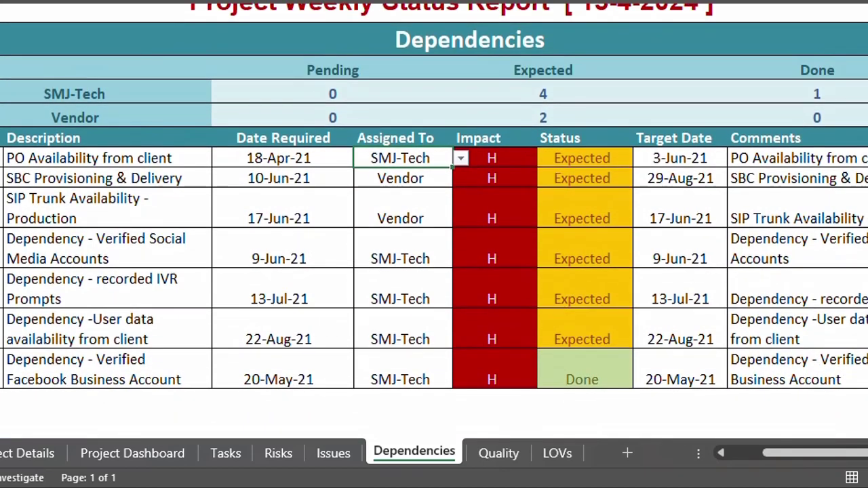
scroll(434, 237, down, 1)
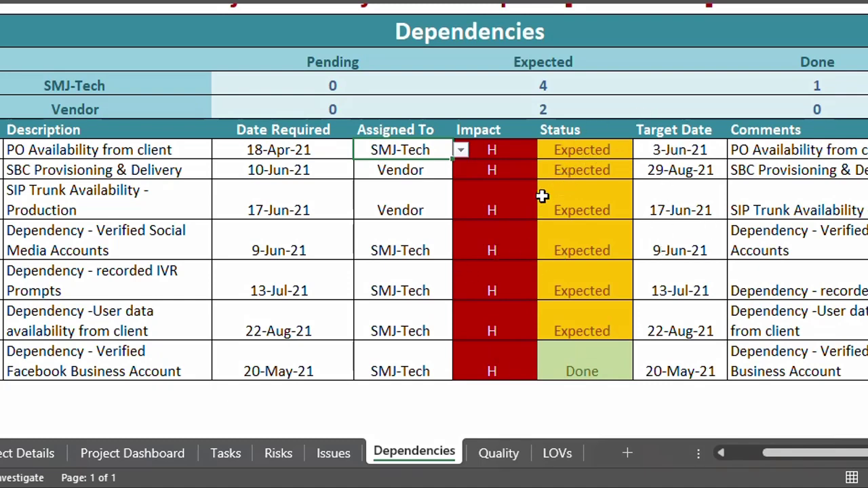
- Set the status of the "PO Availability from client" dependency to Done and check the SMJ-Tech summary row above the list
click(584, 150)
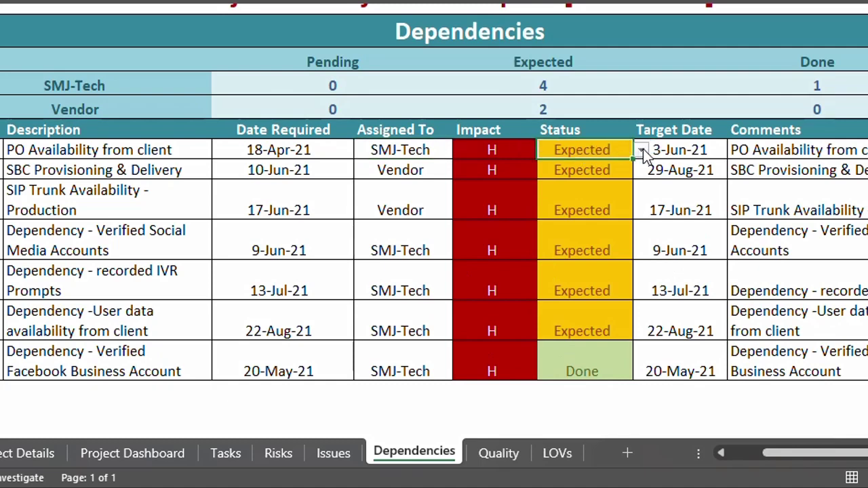
click(641, 150)
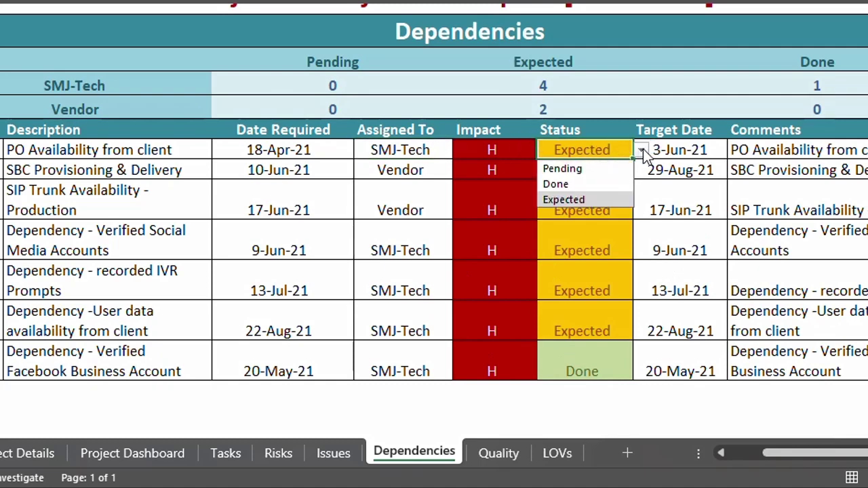
click(602, 185)
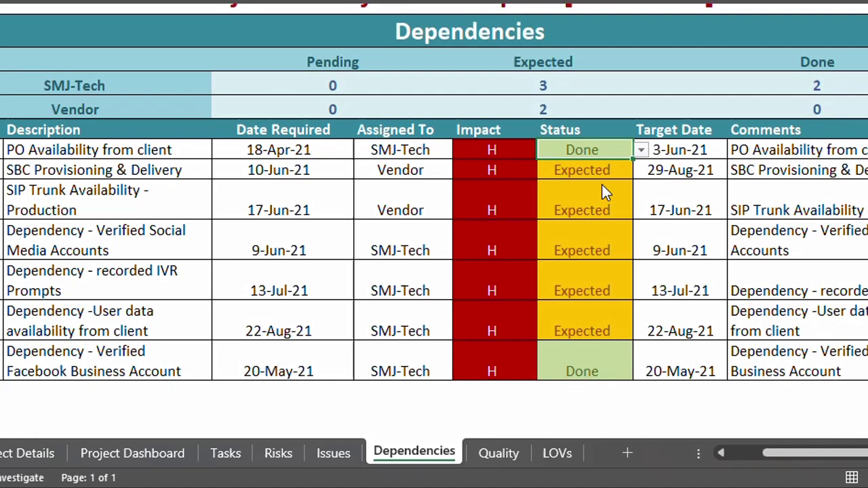
click(554, 82)
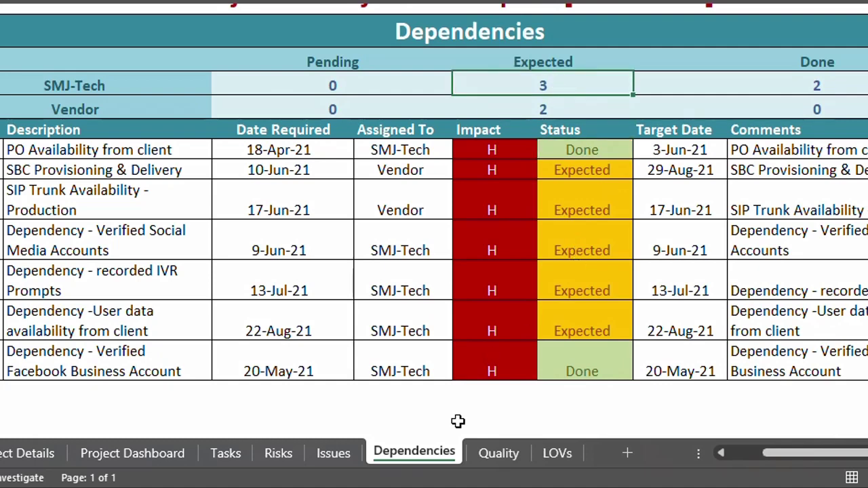
scroll(607, 139, up, 1)
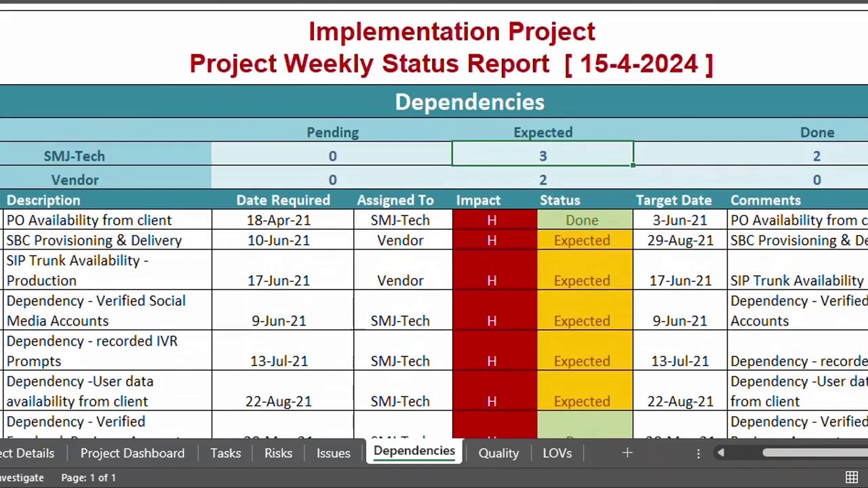
scroll(834, 295, up, 1)
click(834, 297)
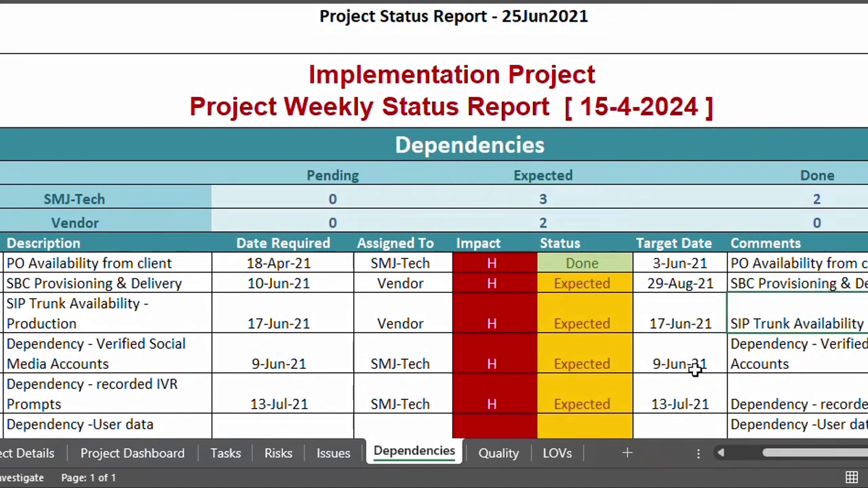
- Open the Quality sheet and look through its empty log, including the Date Reported and Assigned To columns
click(508, 455)
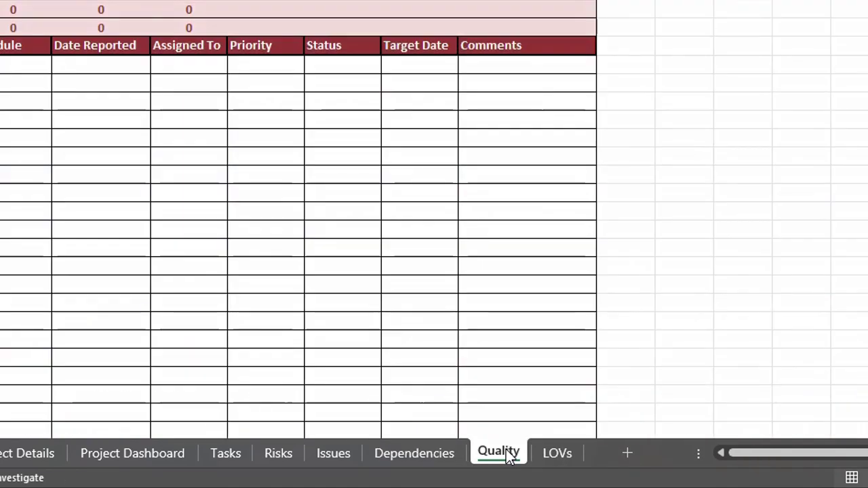
click(23, 91)
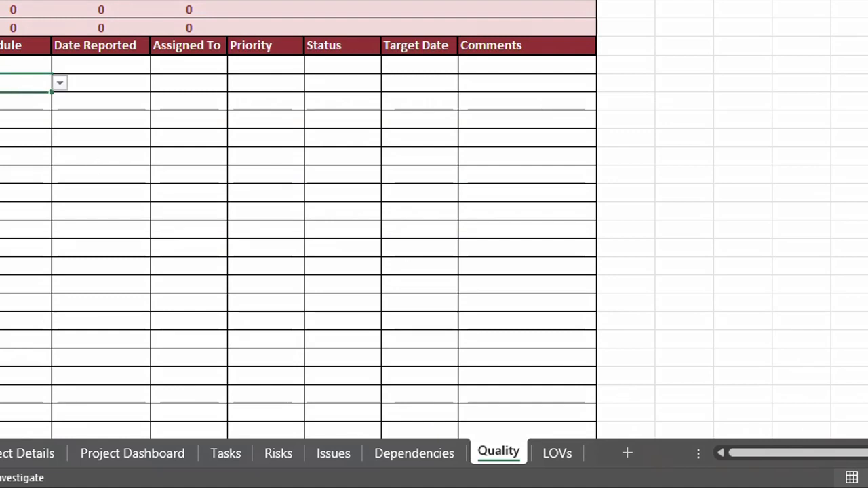
scroll(299, 231, down, 2)
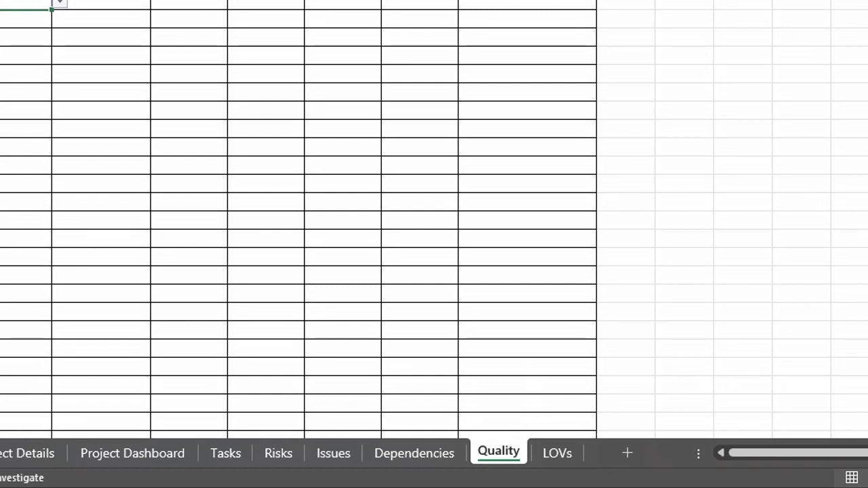
click(128, 4)
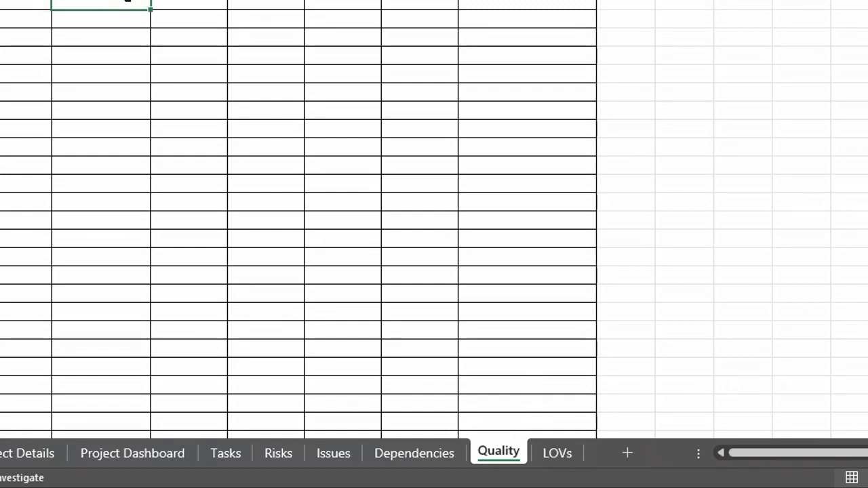
click(187, 8)
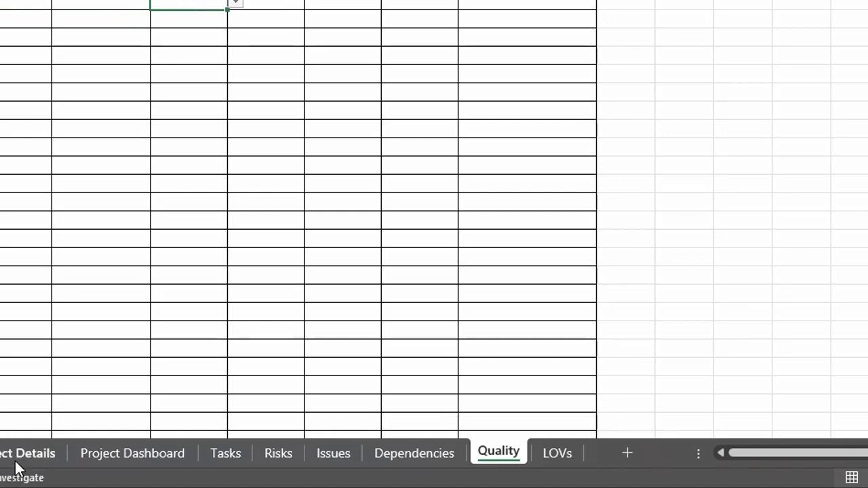
- Open the LOVs sheet and examine the three Schedule thresholds and the first Quality (Open Bugs) threshold
click(554, 456)
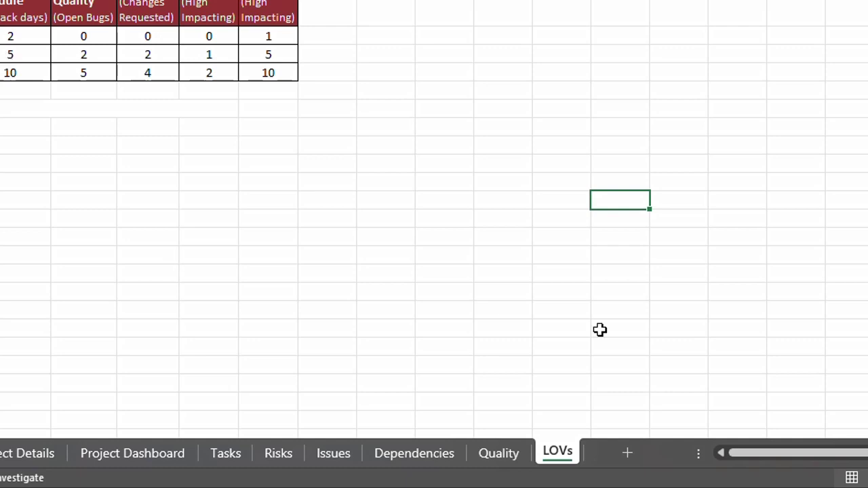
click(11, 34)
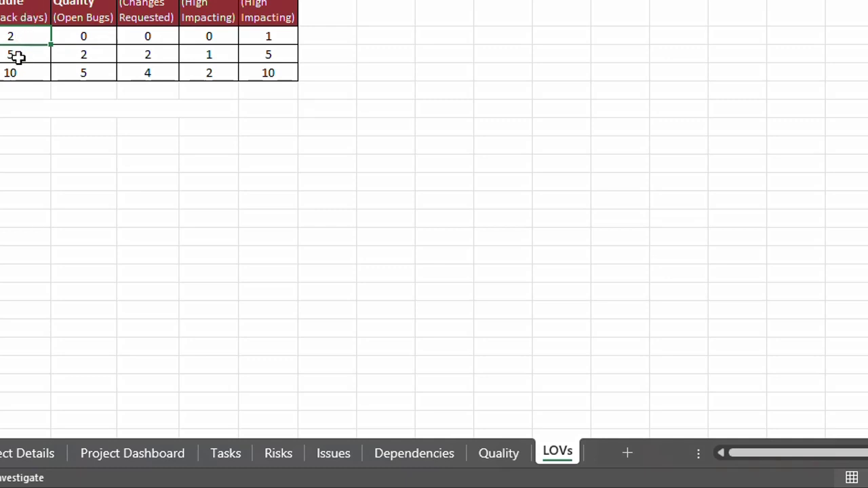
click(17, 57)
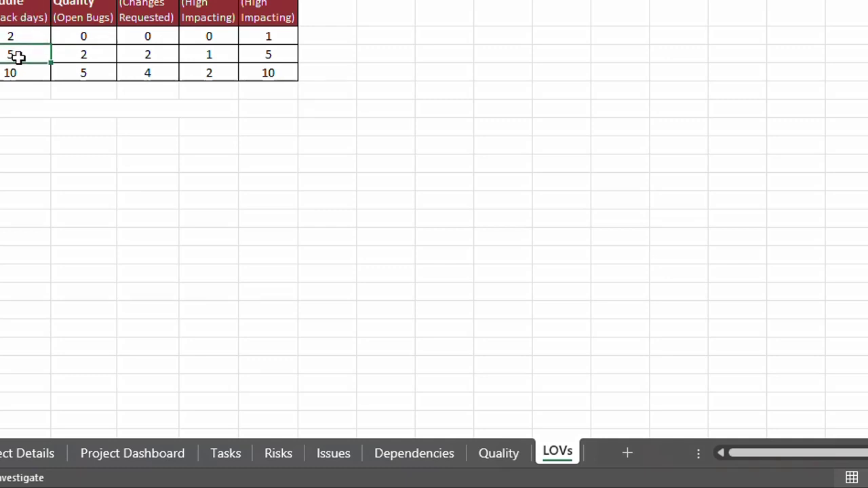
click(17, 34)
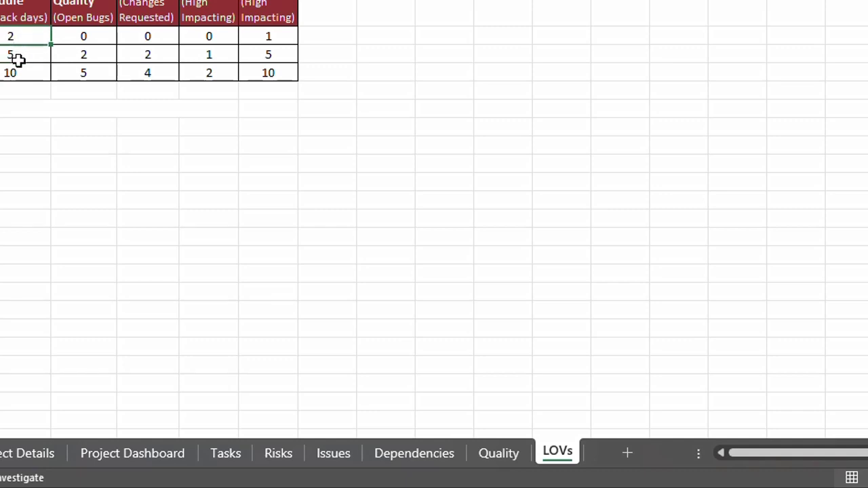
click(13, 56)
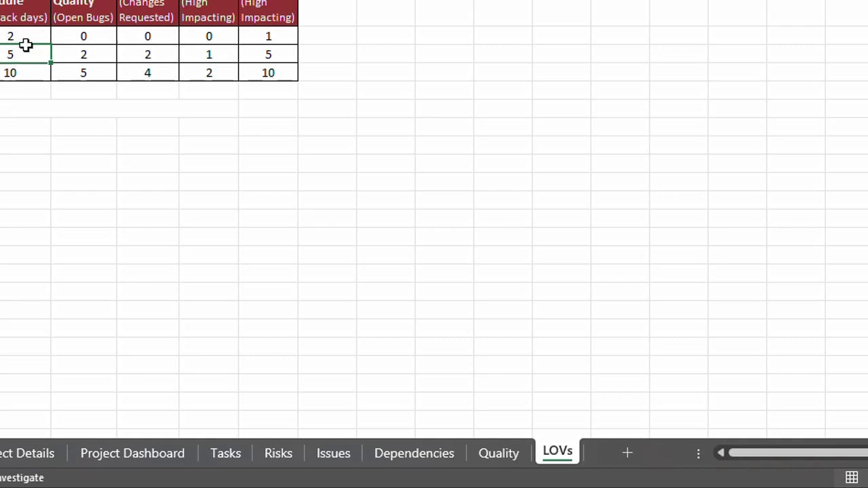
click(7, 75)
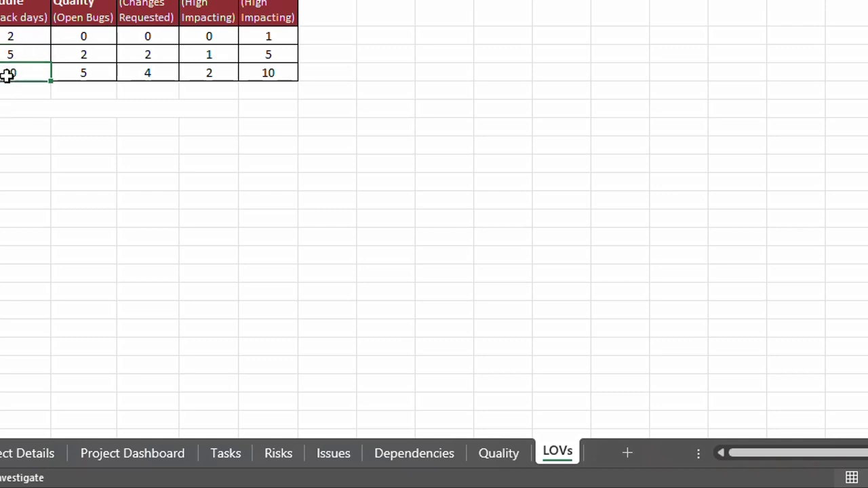
click(86, 32)
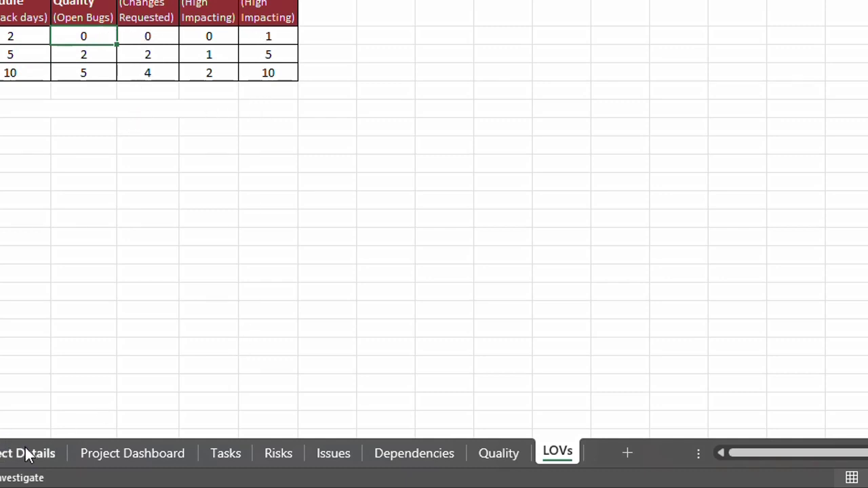
- Go back through the Quality, Dependencies, Issues, Risks and Tasks sheets to the Project Dashboard
click(497, 453)
click(420, 457)
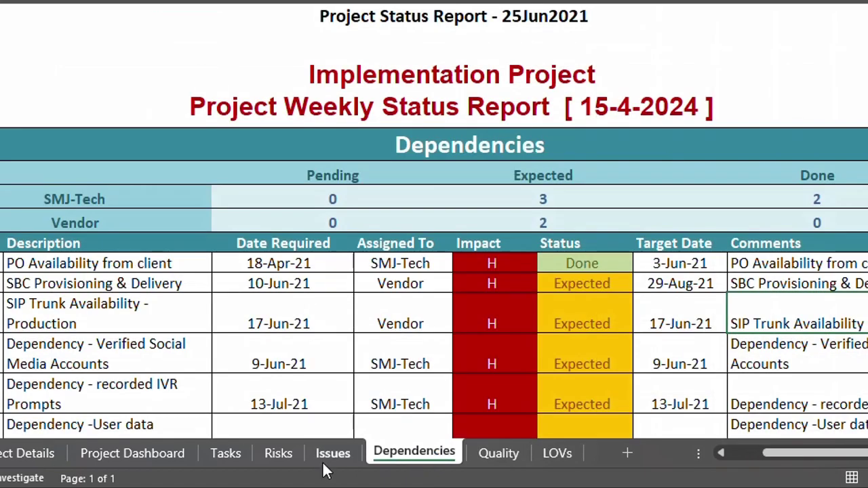
click(324, 463)
click(281, 460)
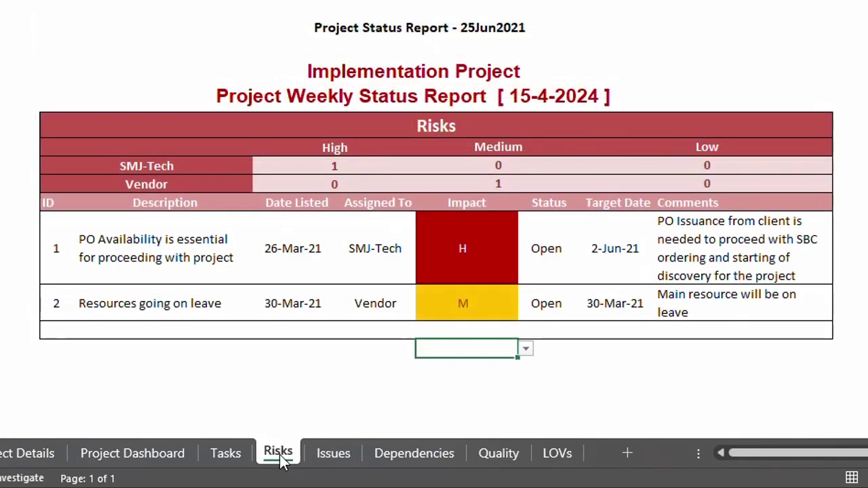
click(227, 459)
click(164, 456)
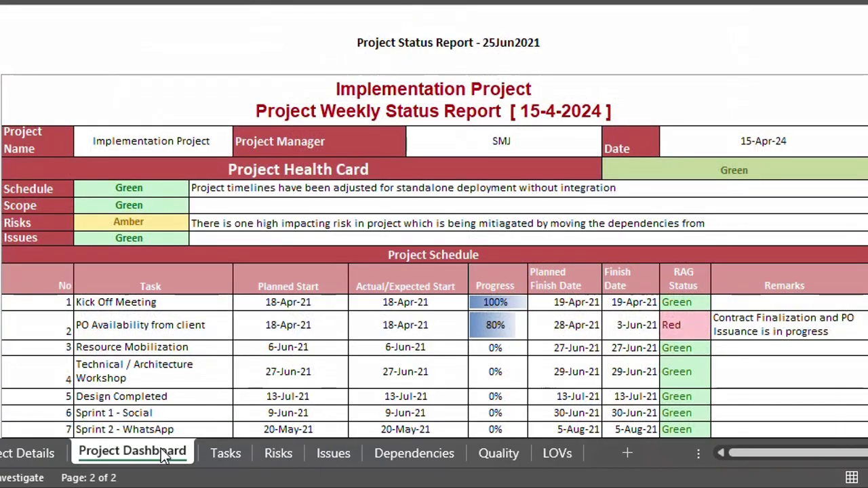
- Open the Project Details sheet and review its project information, team details and Project Overview Report
click(53, 453)
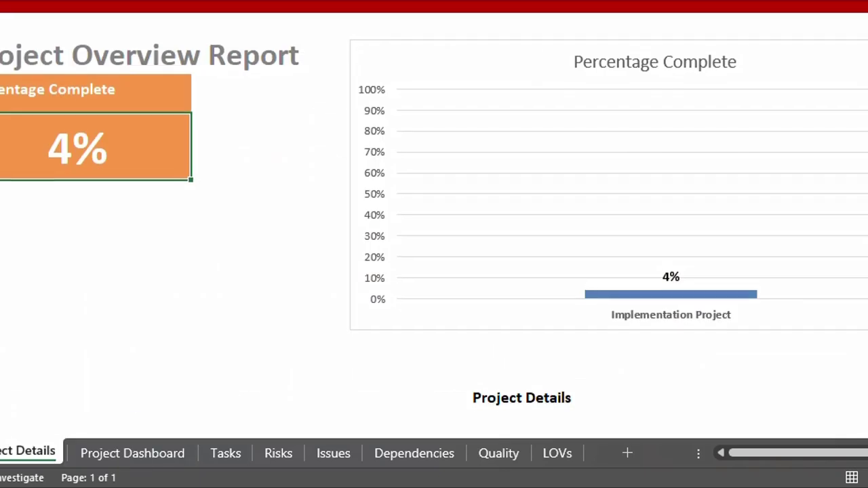
scroll(434, 219, up, 6)
scroll(435, 244, up, 2)
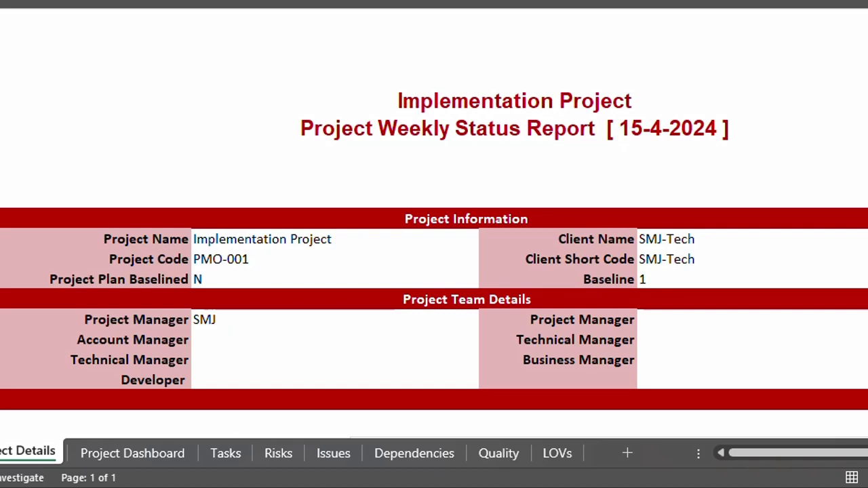
scroll(434, 220, down, 4)
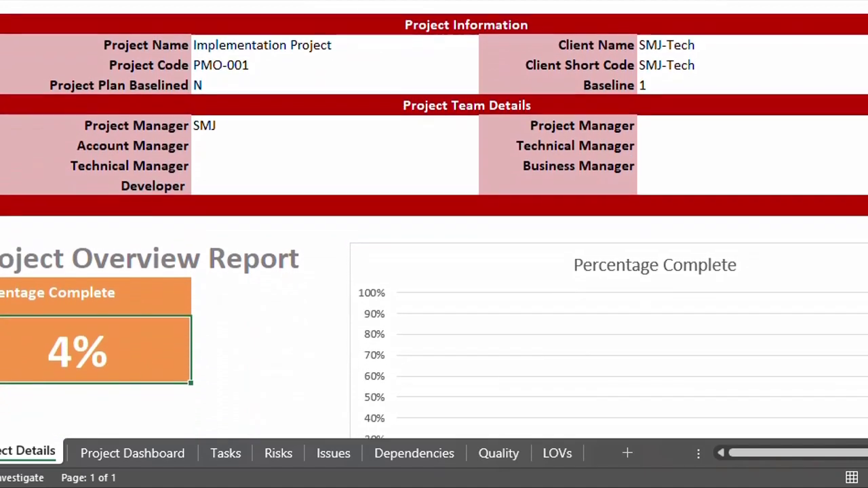